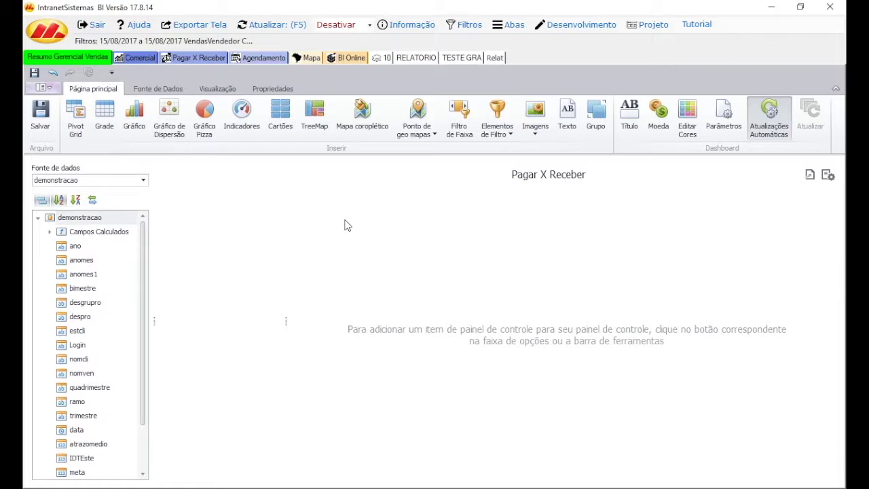
Insert a chart into the dashboard and assign the pretotal field as its value.
left_click(139, 116)
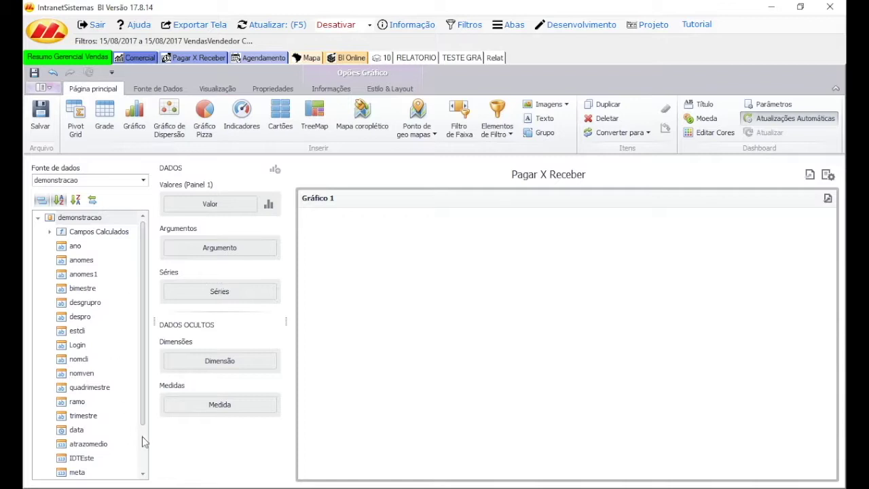
left_click_drag(145, 397, 147, 455)
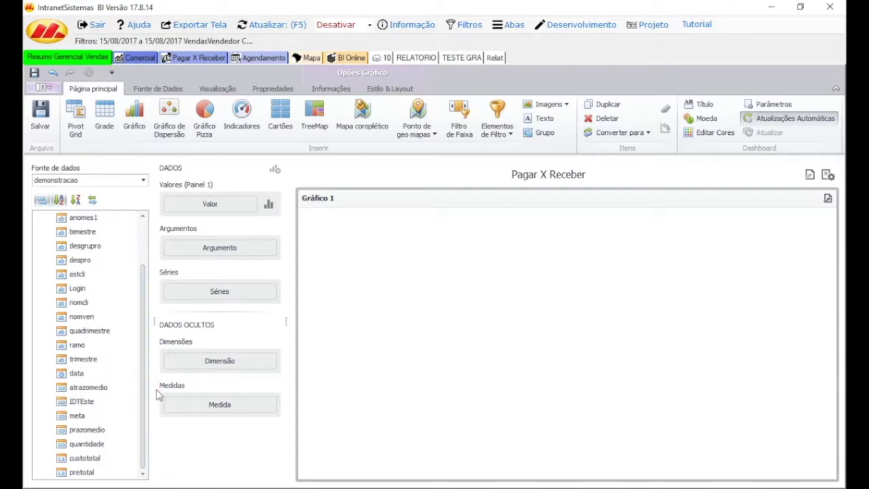
left_click_drag(96, 475, 207, 204)
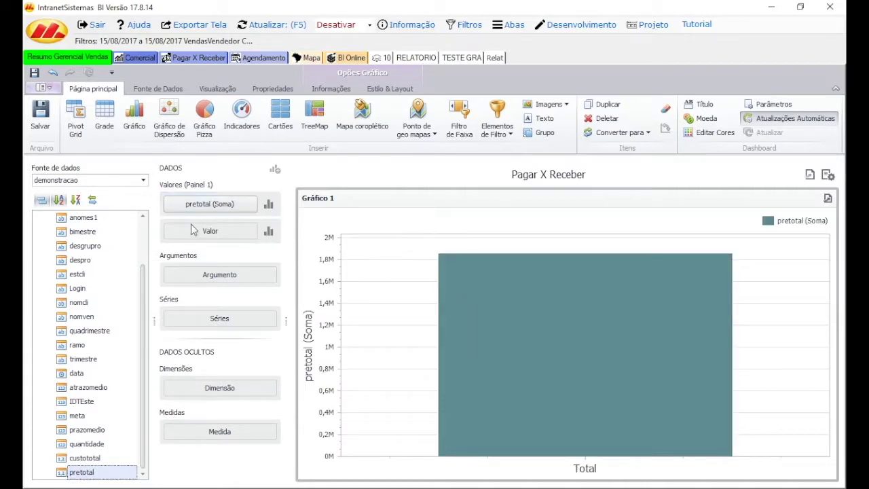
left_click(143, 230)
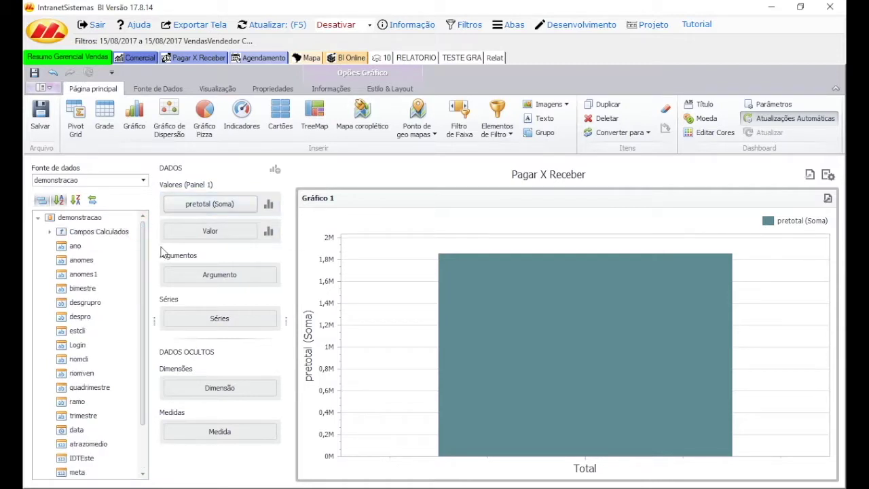
left_click_drag(87, 303, 215, 201)
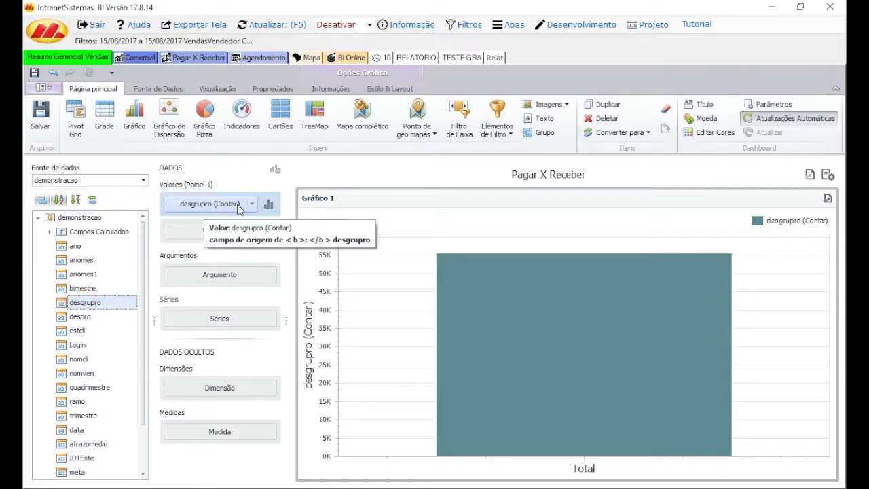
left_click_drag(143, 322, 143, 379)
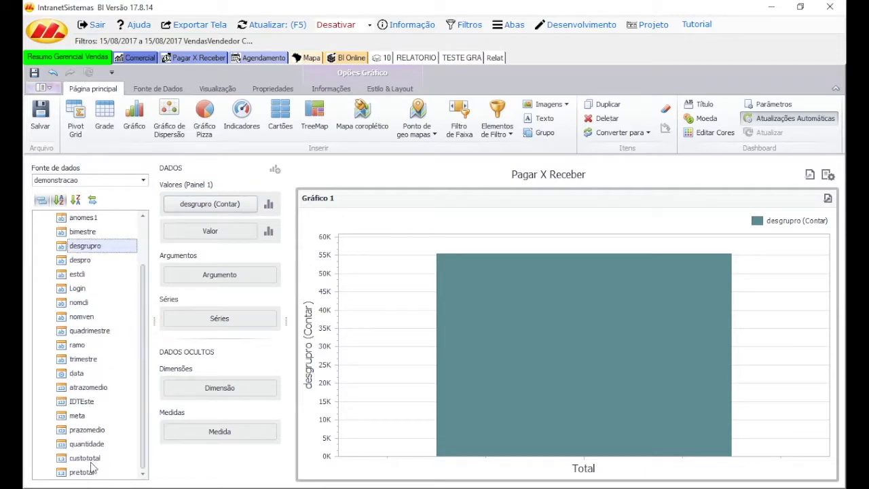
left_click_drag(87, 472, 201, 211)
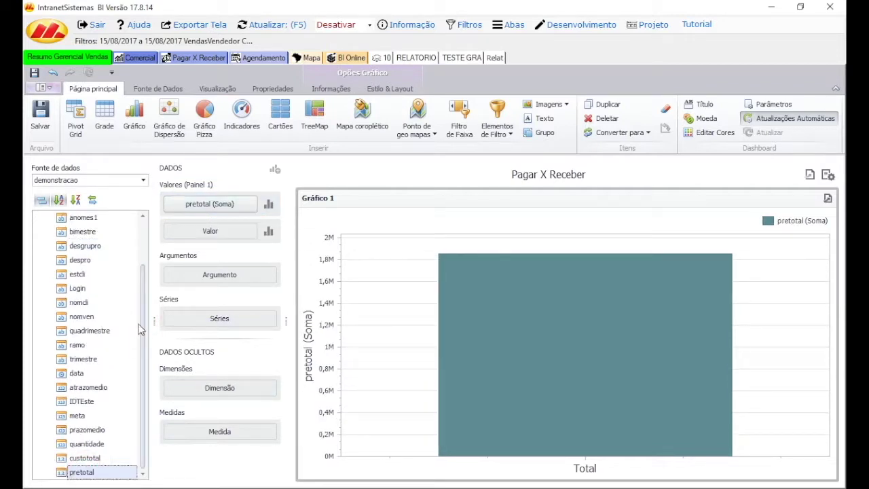
Assign the desgrupro field as the chart's argument.
left_click_drag(143, 319, 144, 261)
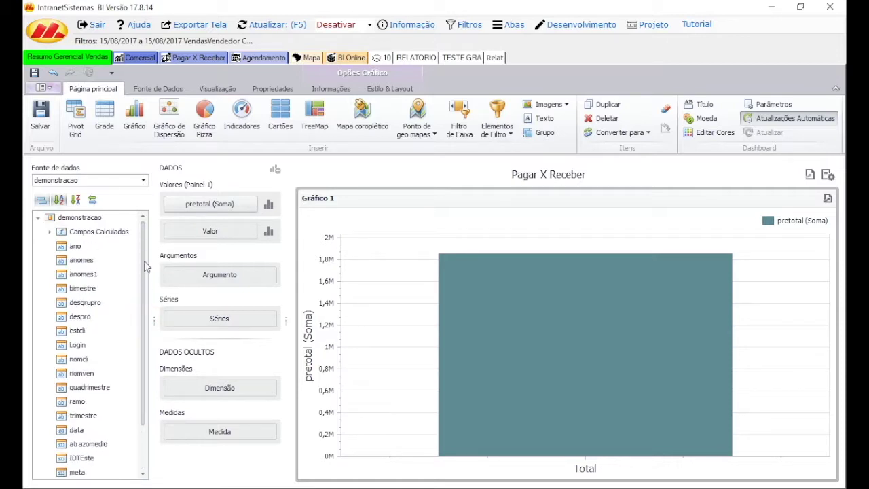
left_click_drag(101, 302, 209, 277)
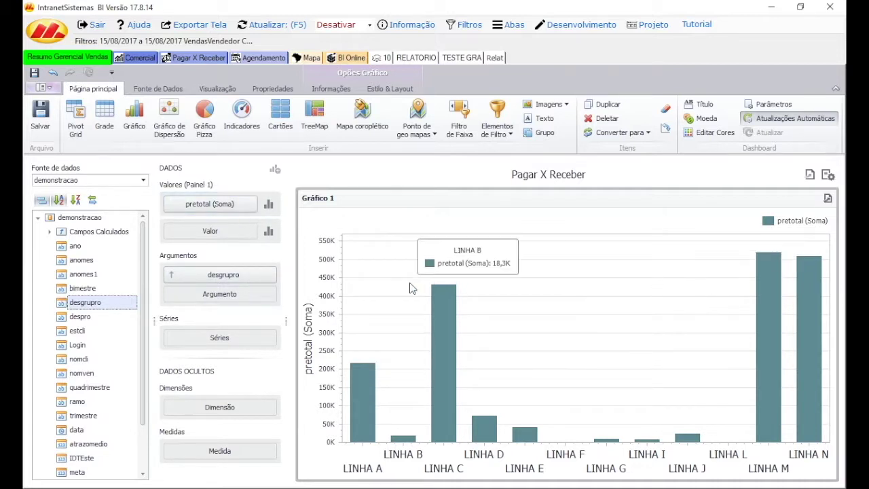
mouse_move(444, 330)
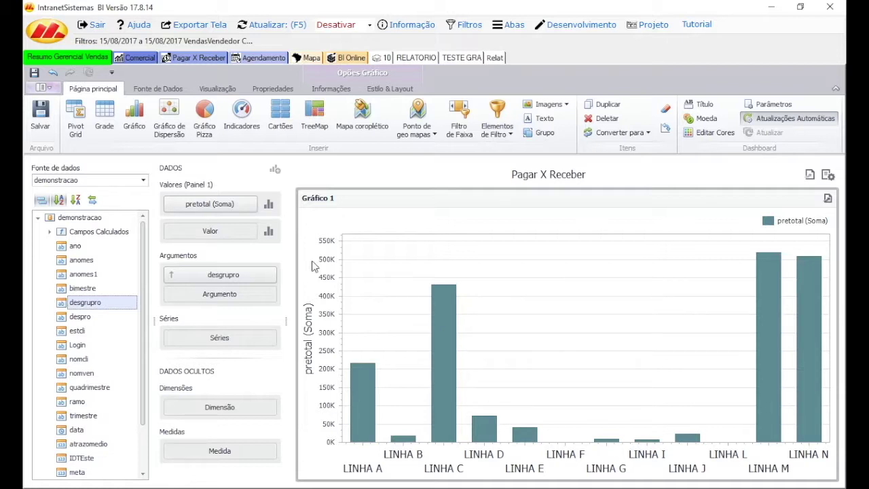
Format the pretotal value as Moeda with the unit Unidade and the group separator included.
left_click(252, 205)
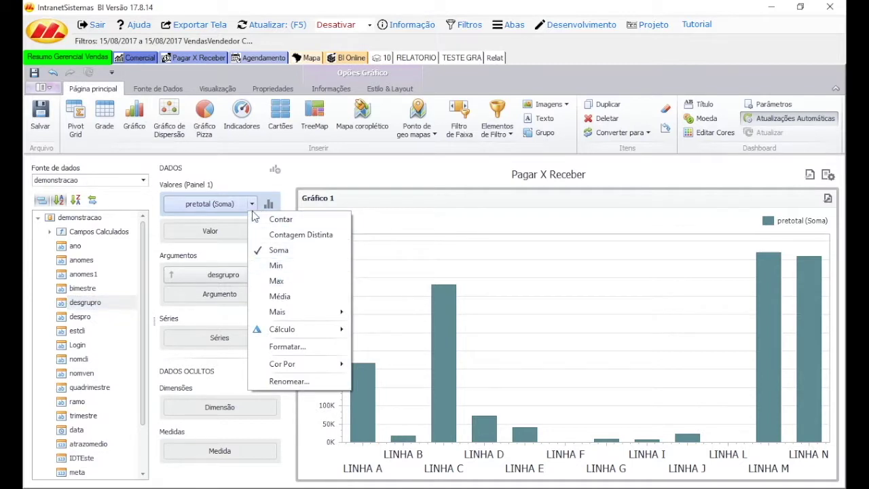
left_click(288, 347)
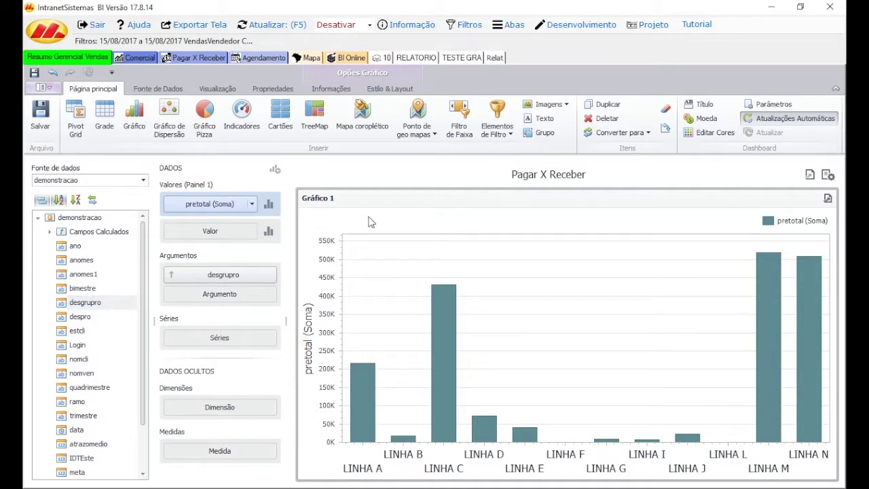
left_click(434, 168)
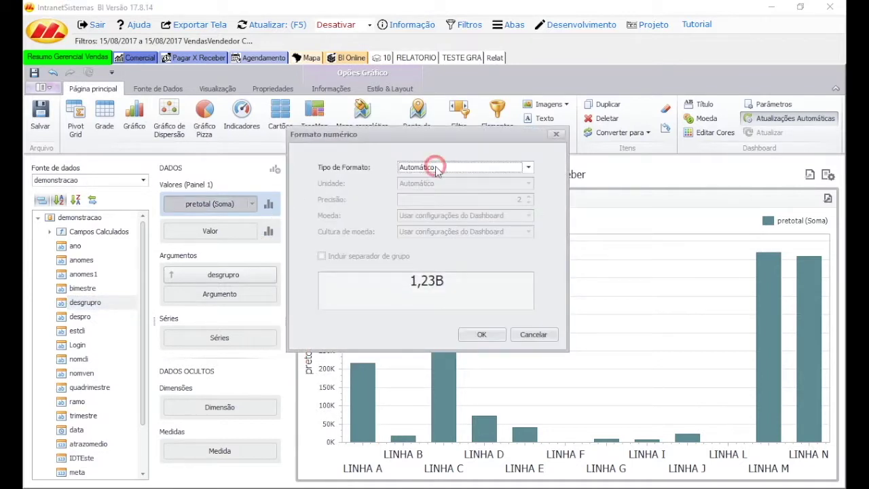
left_click(434, 209)
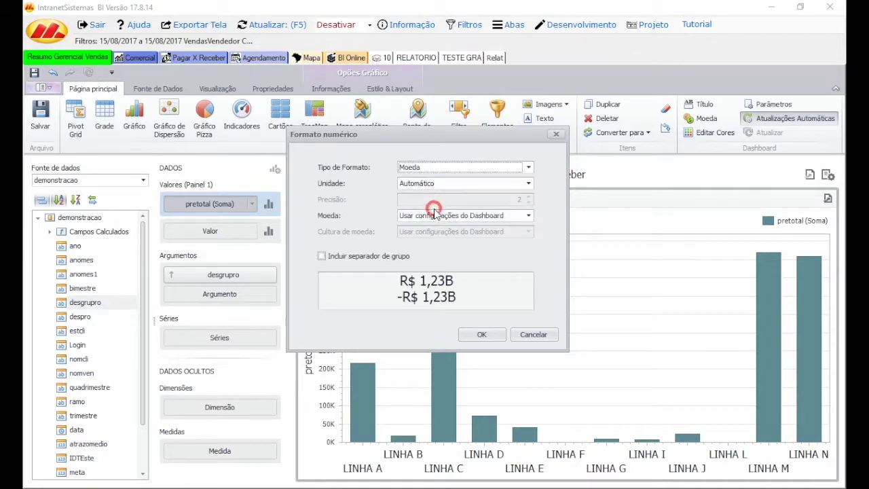
left_click(448, 184)
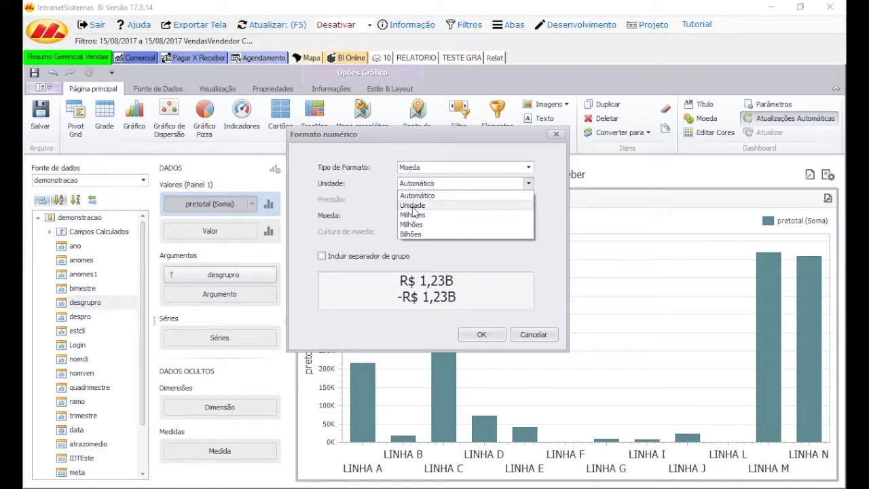
left_click(412, 207)
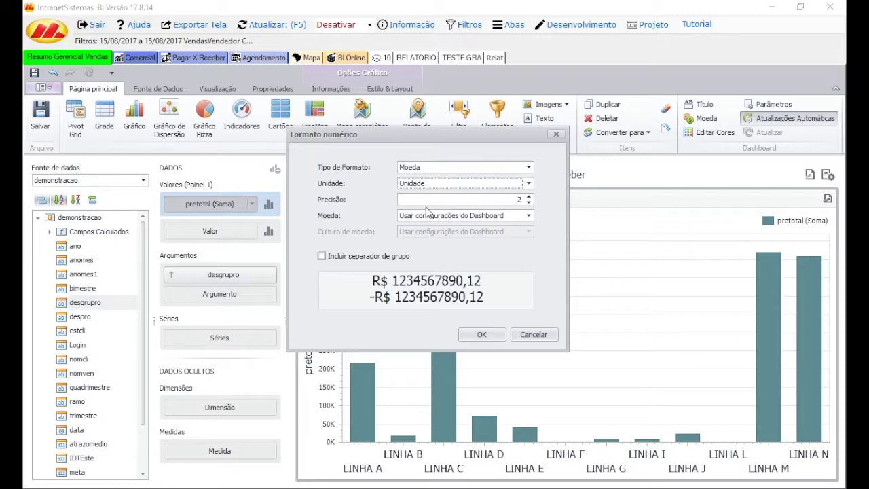
left_click_drag(391, 297, 505, 293)
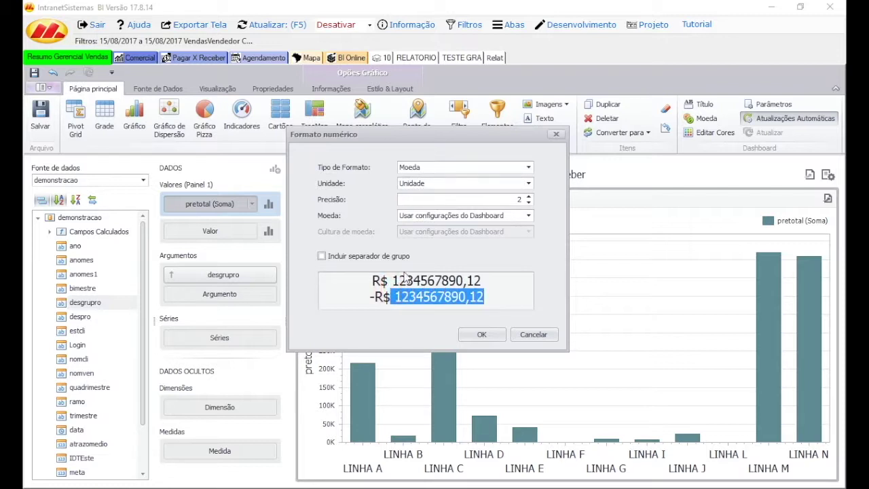
left_click(322, 256)
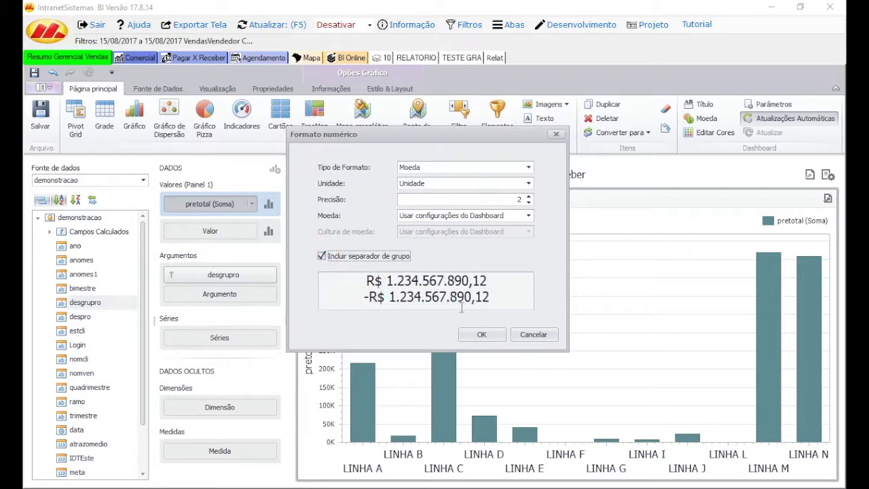
left_click(483, 336)
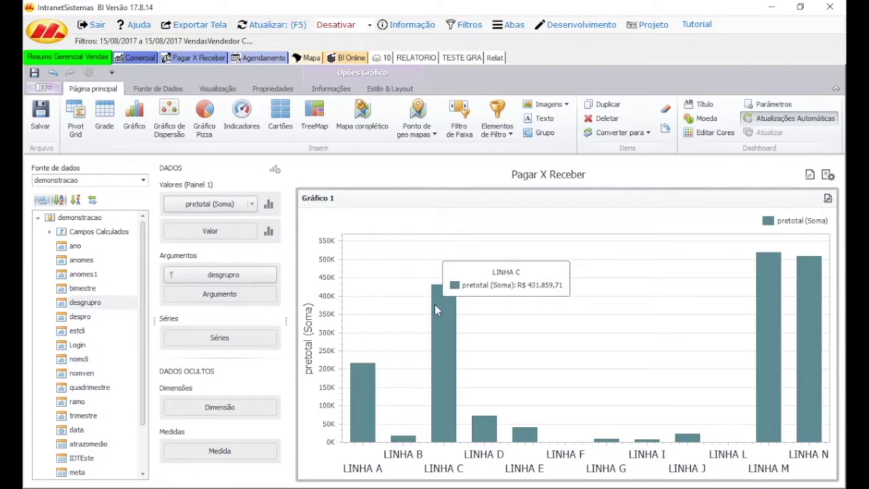
Show point labels on the bars of the pretotal series.
left_click(269, 205)
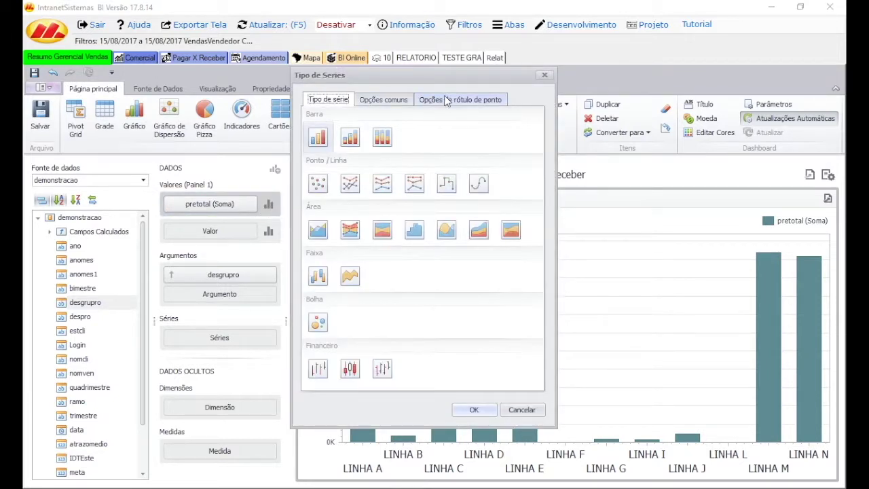
left_click(464, 102)
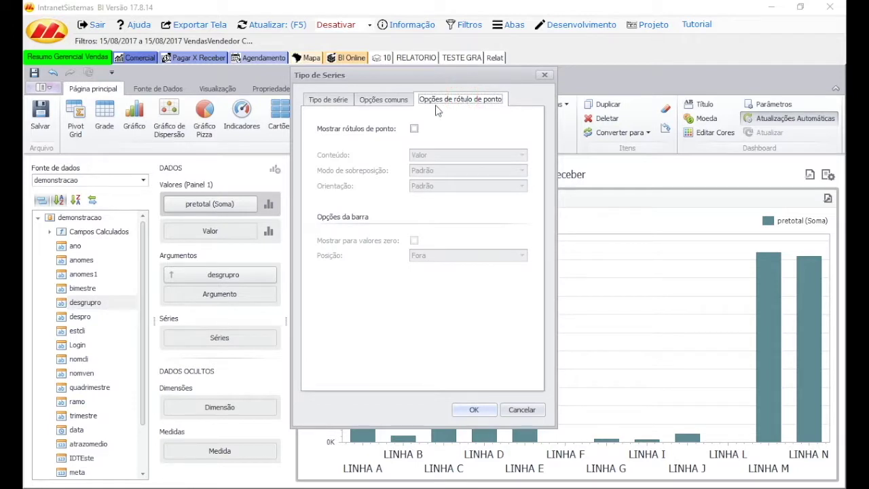
left_click(414, 129)
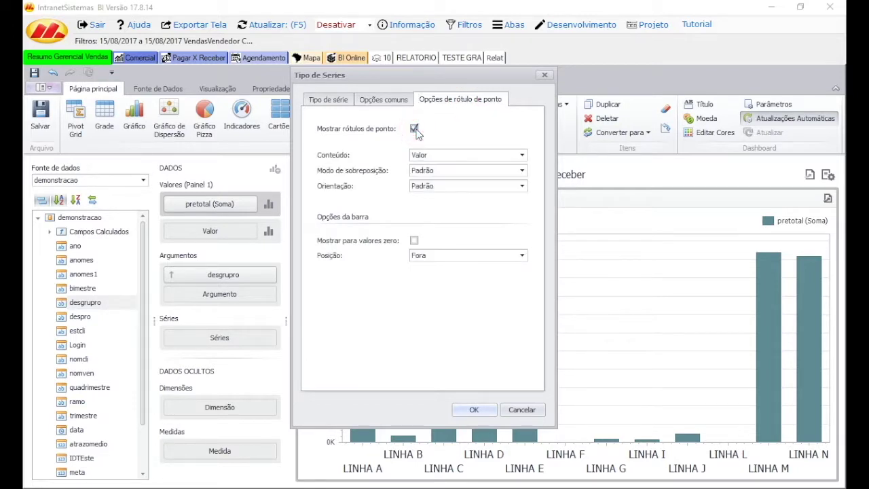
left_click(459, 413)
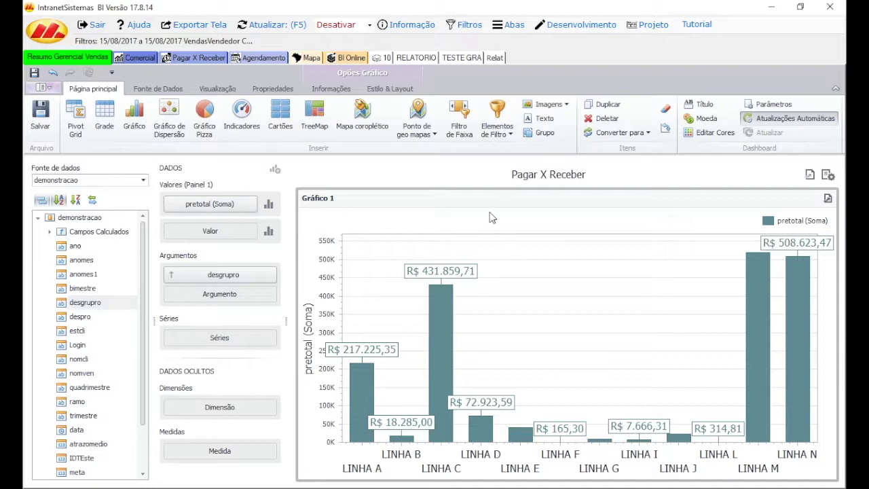
Try the area type for the pretotal series and return it to the standard bar type.
left_click(269, 204)
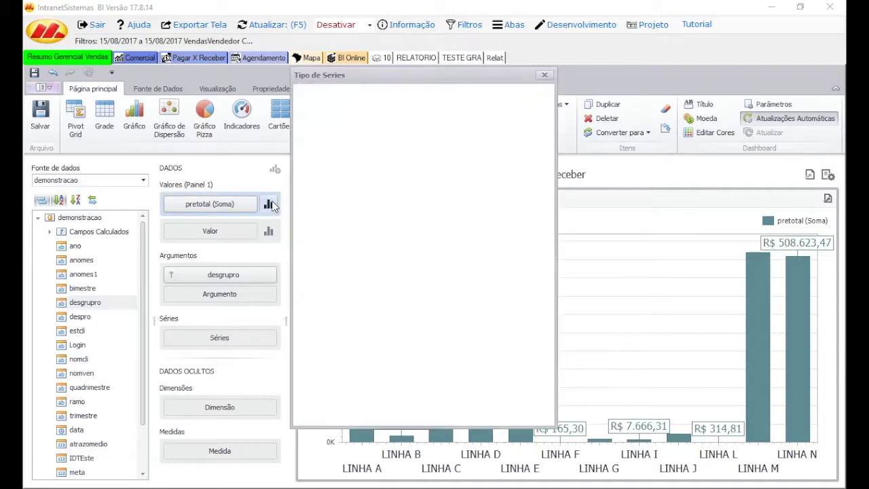
left_click(343, 185)
left_click(319, 230)
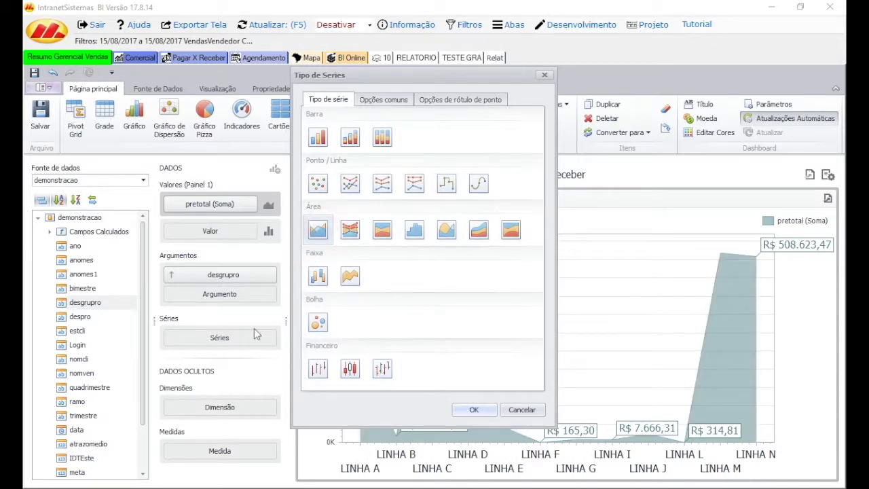
left_click(319, 138)
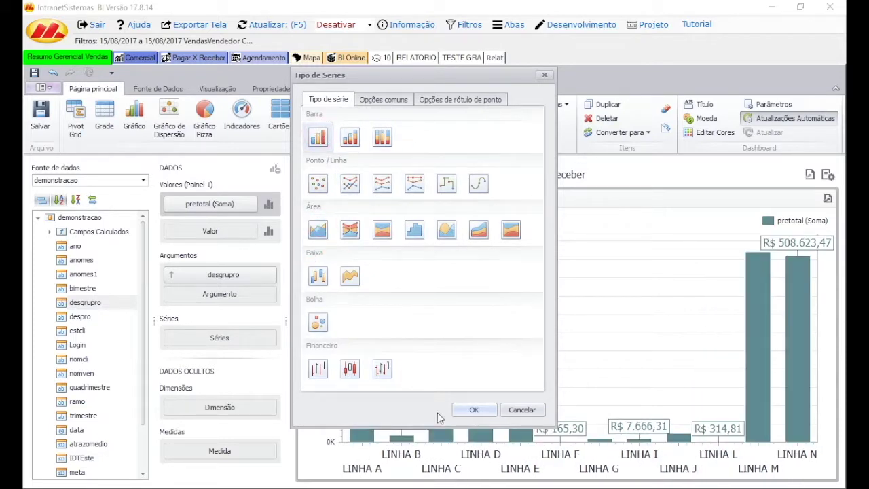
left_click(474, 409)
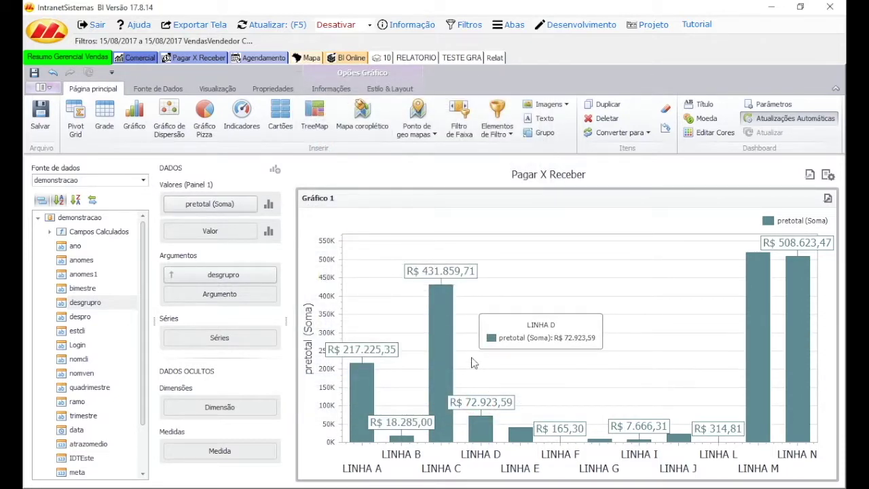
Sort the desgrupro argument by pretotal (Soma) in descending order.
left_click(272, 275)
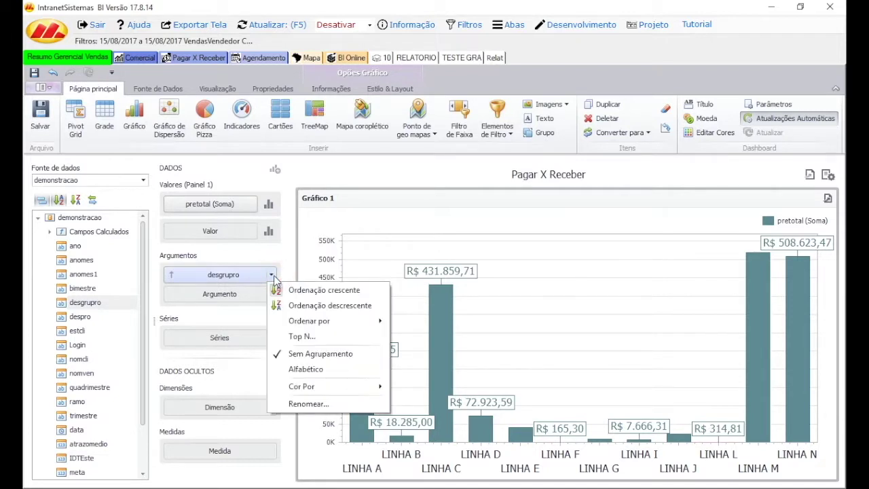
mouse_move(379, 325)
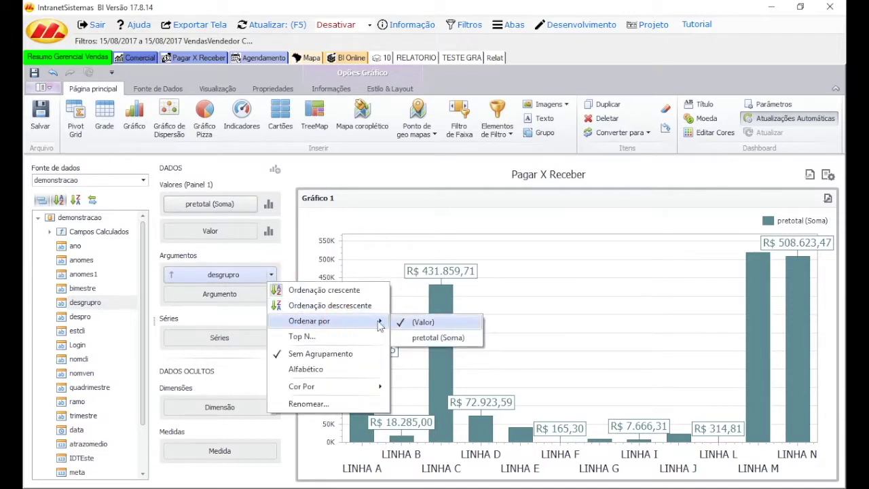
left_click(428, 339)
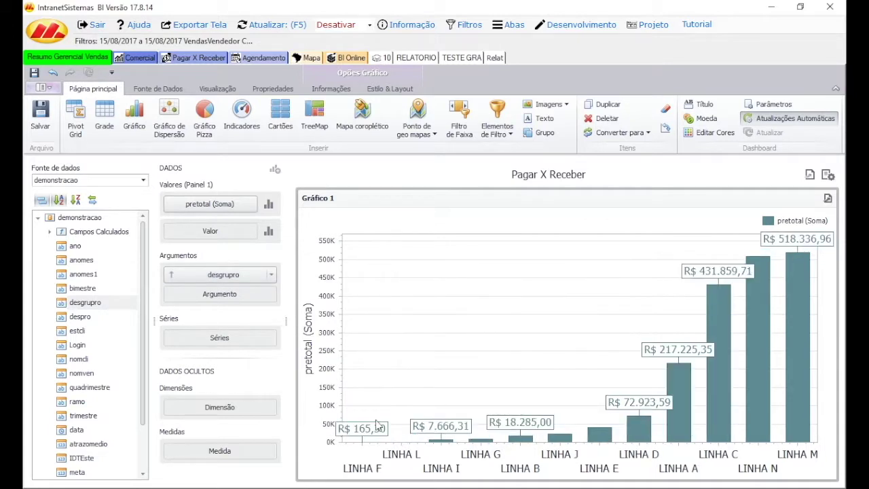
left_click(172, 275)
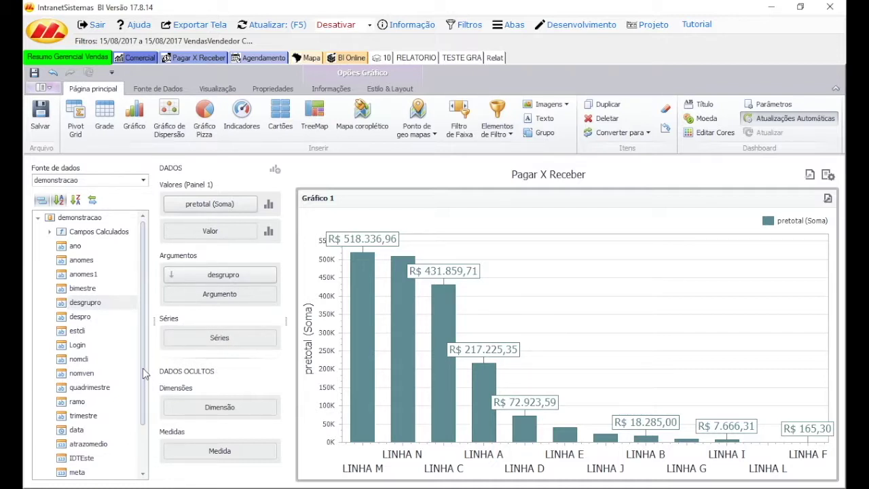
Add the data field as the chart's series and group it by Mês-Ano.
left_click_drag(81, 430, 211, 344)
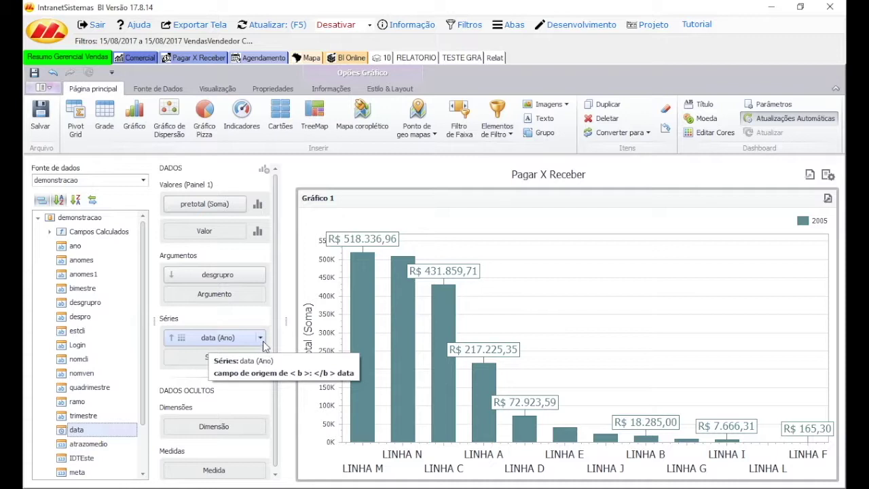
left_click(261, 338)
left_click(302, 220)
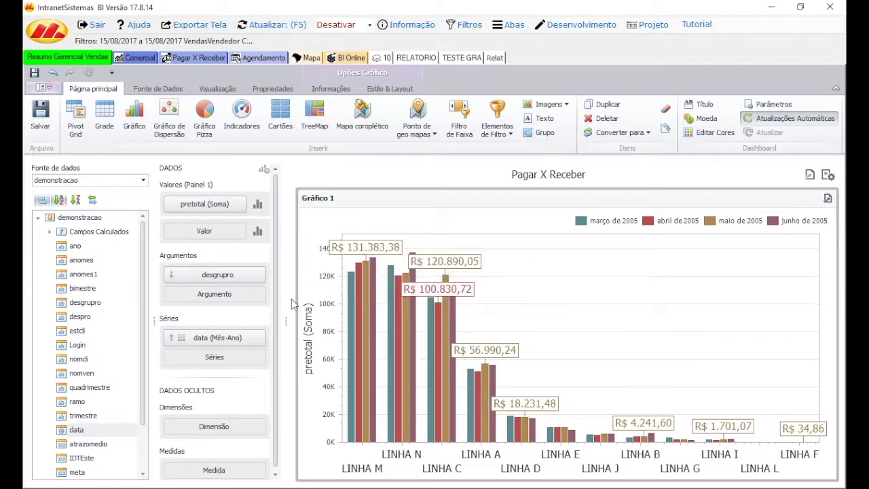
mouse_move(348, 292)
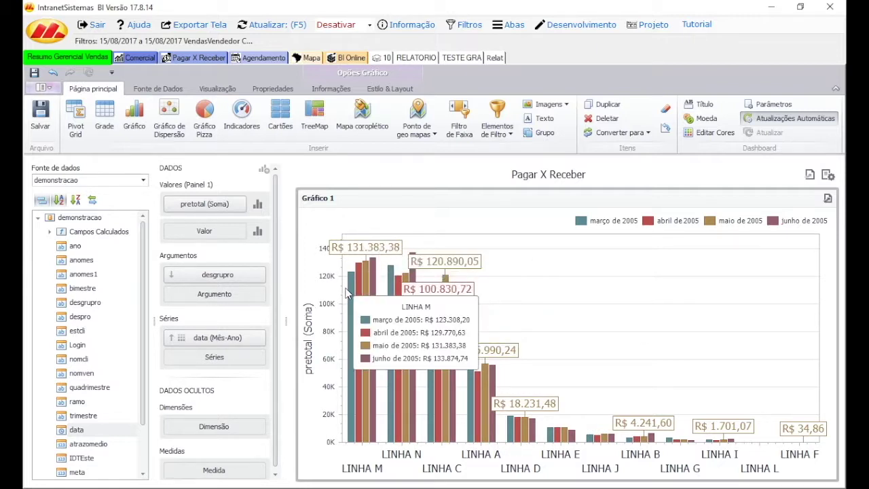
Remove the data field from the chart's series and add despro as the second argument below desgrupro.
left_click_drag(233, 335, 224, 303)
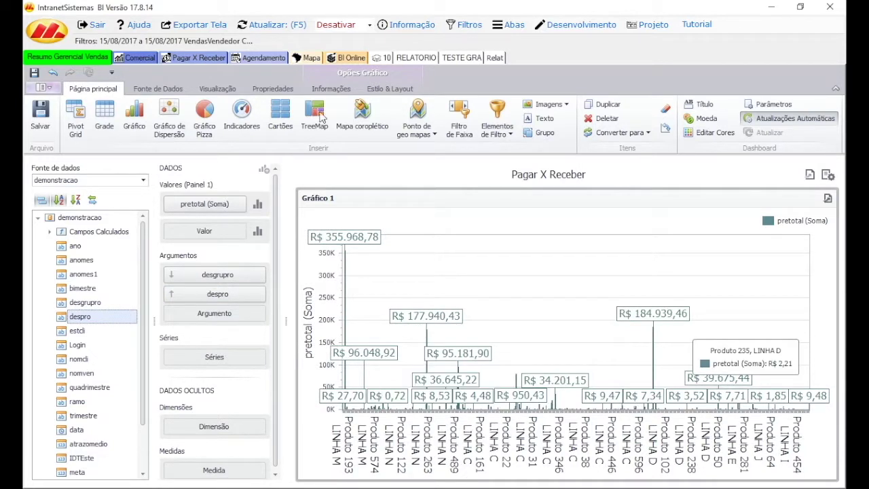
Enable drill-down on the chart's arguments and drill into the LINHA N bar.
left_click(330, 91)
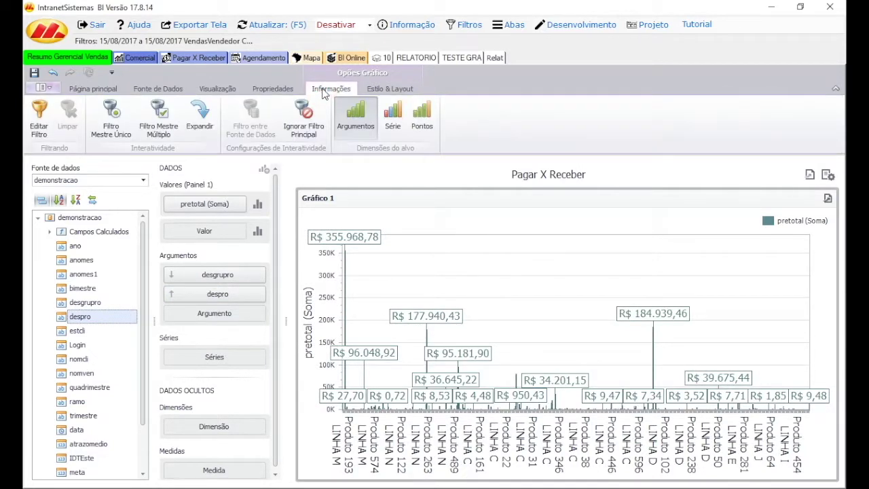
left_click(201, 116)
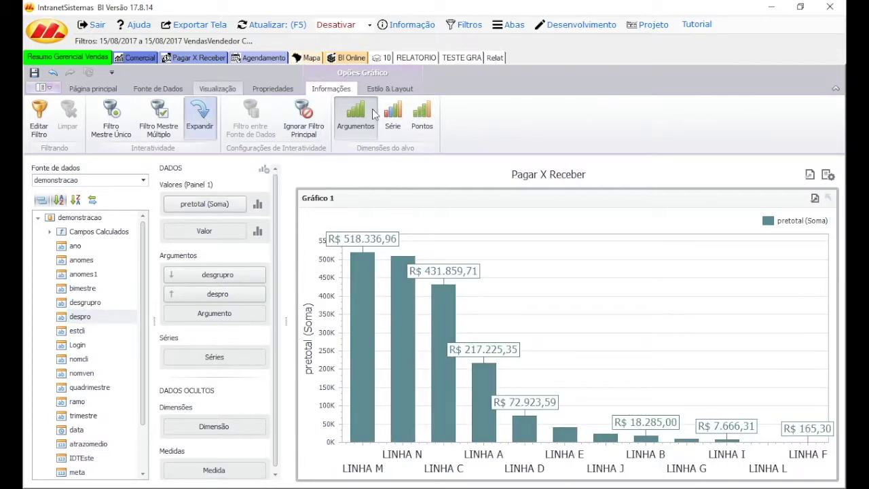
left_click(393, 321)
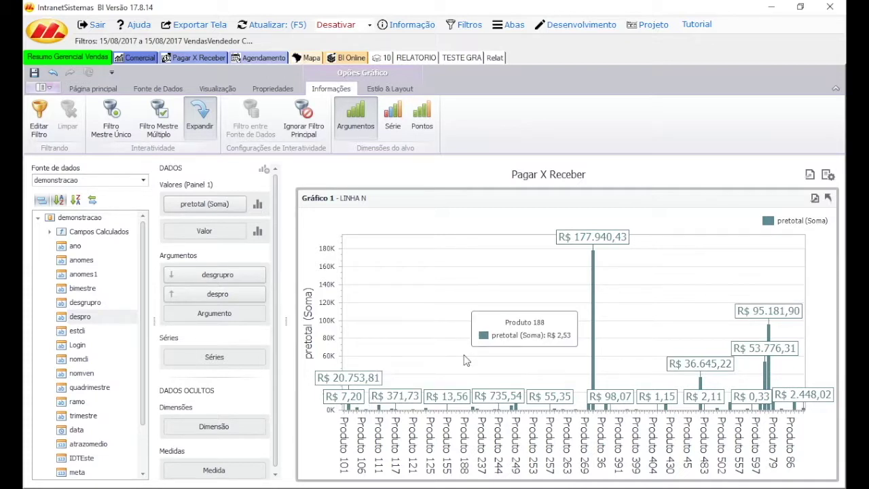
Limit the despro argument to the top 10 by pretotal (Soma), with remaining products grouped as an "outros" value.
left_click(261, 294)
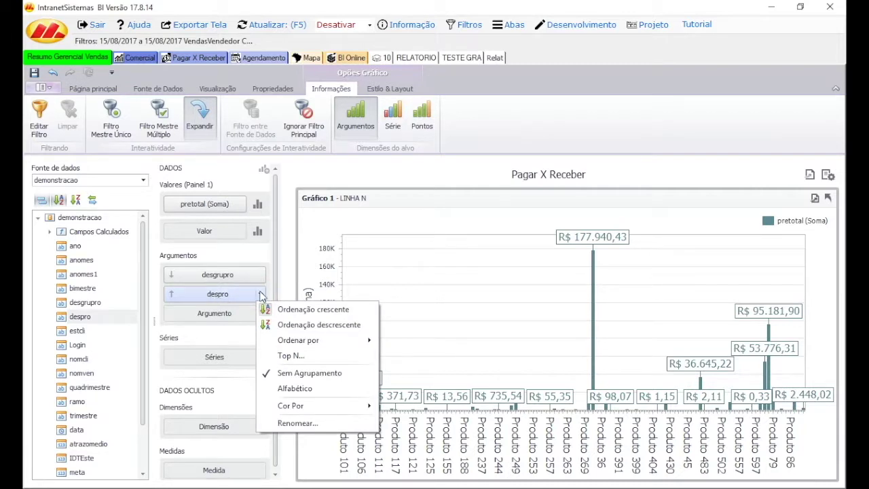
left_click(288, 356)
left_click(367, 197)
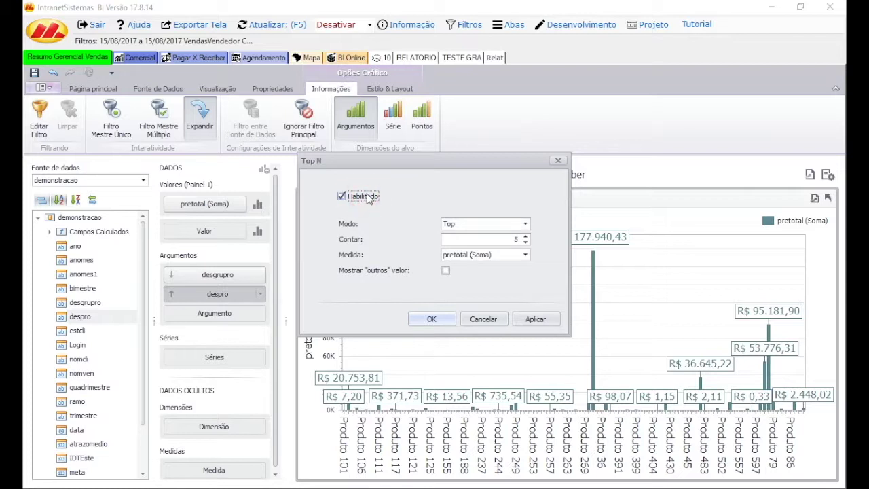
double_click(513, 239)
left_click(446, 270)
left_click(536, 317)
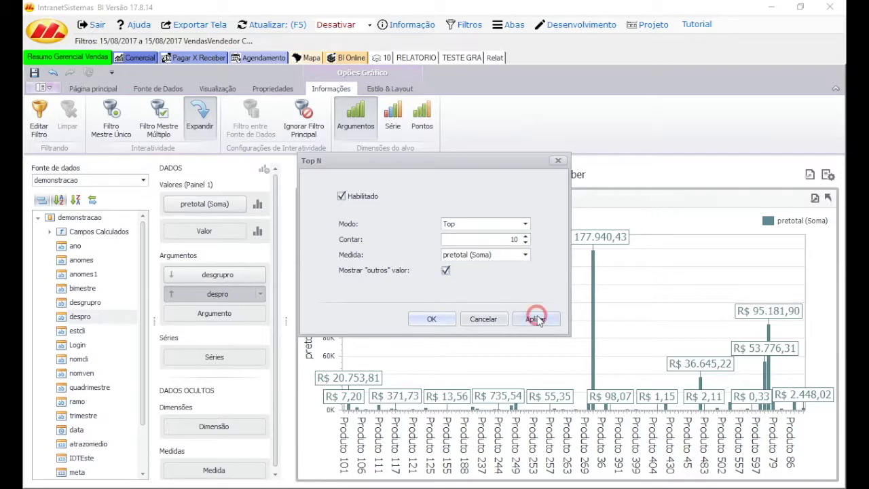
left_click(431, 319)
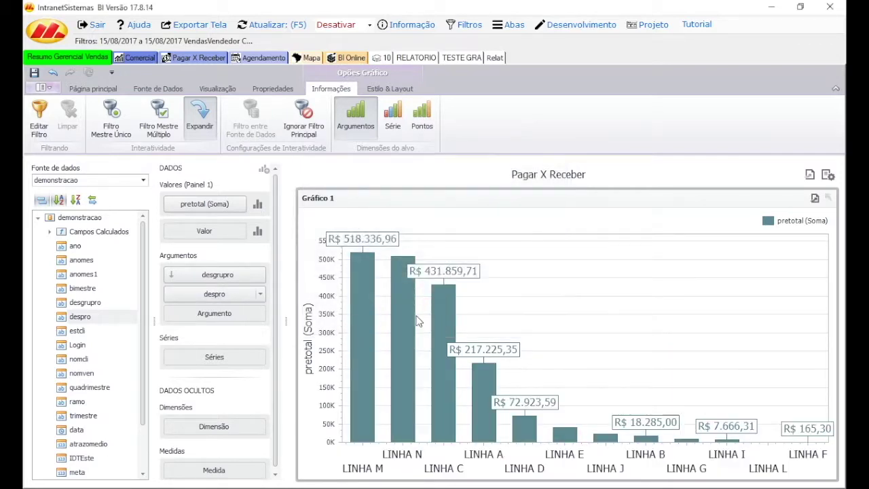
Drill into the LINHA N and LINHA M bars in turn to examine their products, returning to the group level each time.
mouse_move(406, 331)
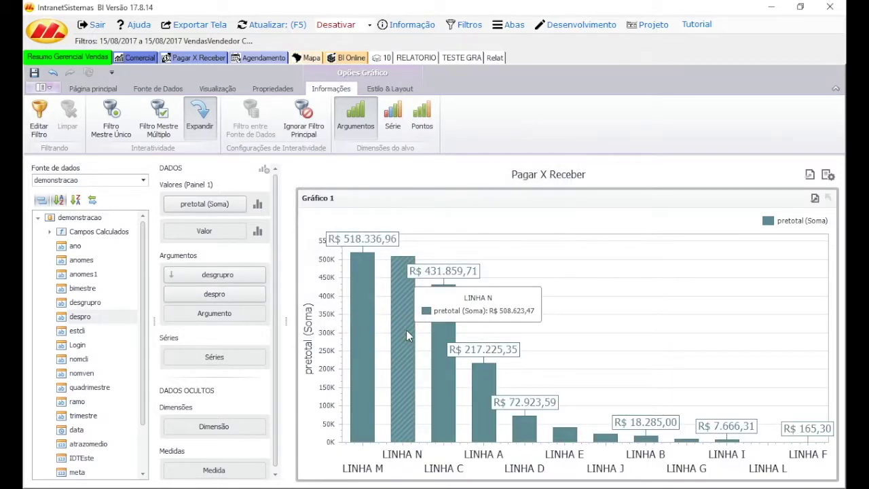
left_click(406, 331)
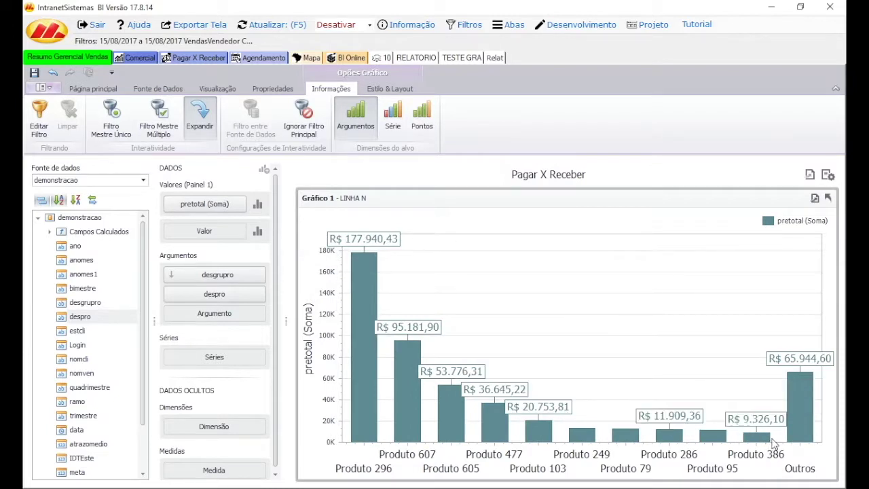
left_click(829, 199)
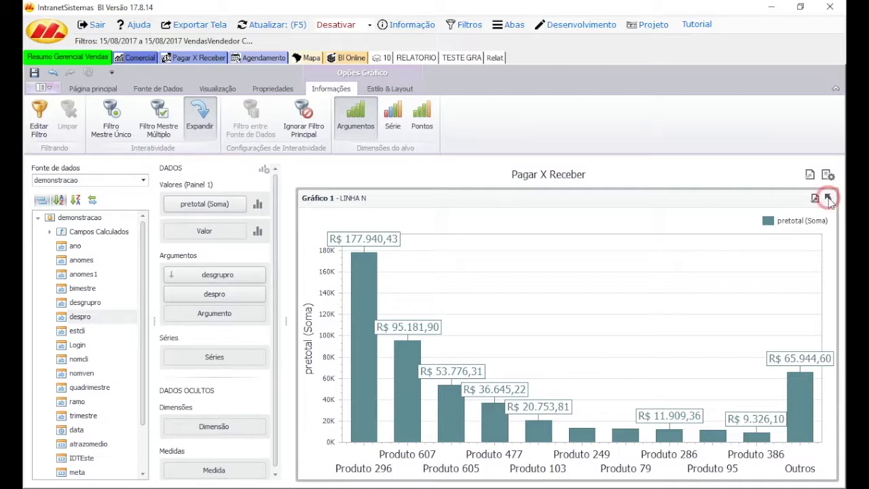
left_click(373, 327)
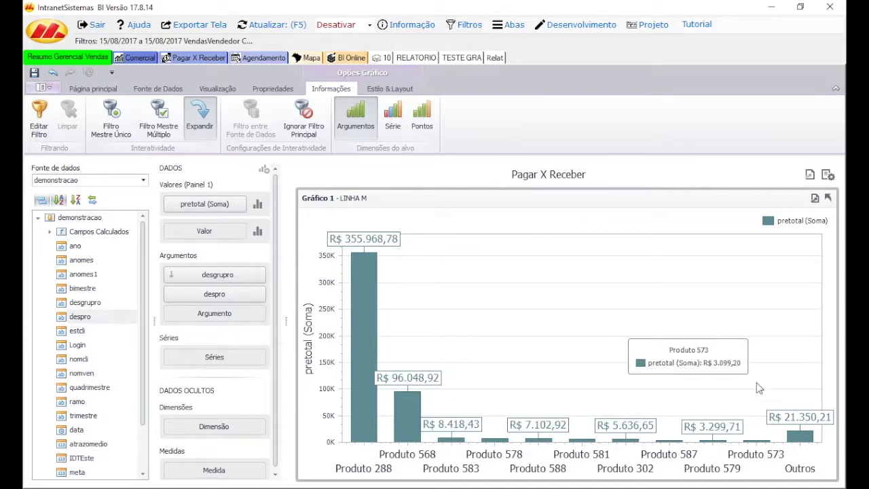
left_click(828, 197)
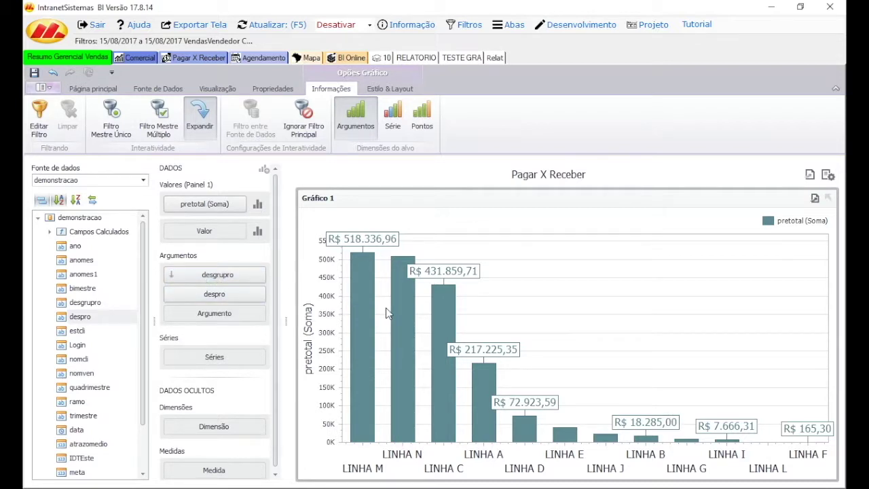
Color the chart bars by desgrupro and drill into LINHA N to check the product bars.
left_click(262, 274)
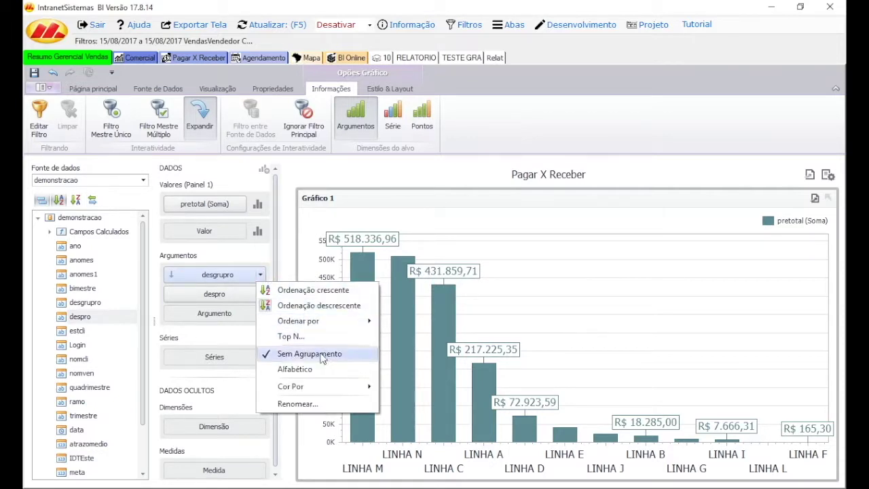
mouse_move(340, 386)
left_click(424, 421)
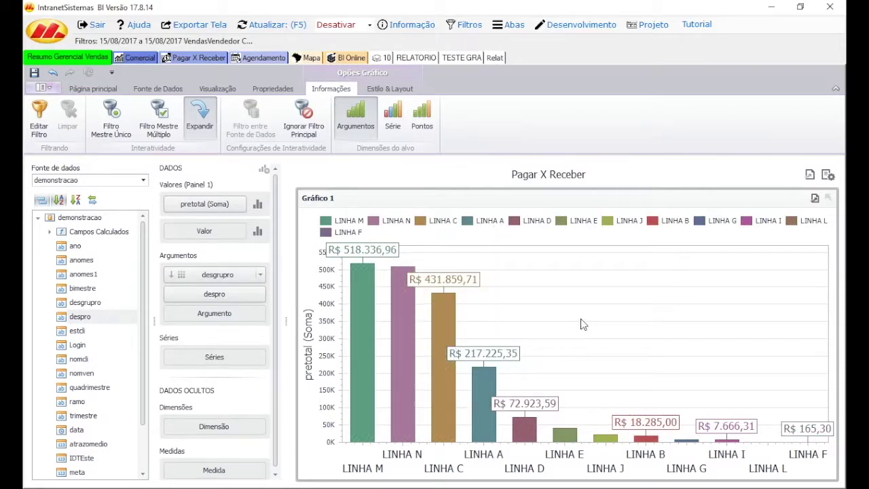
left_click(409, 312)
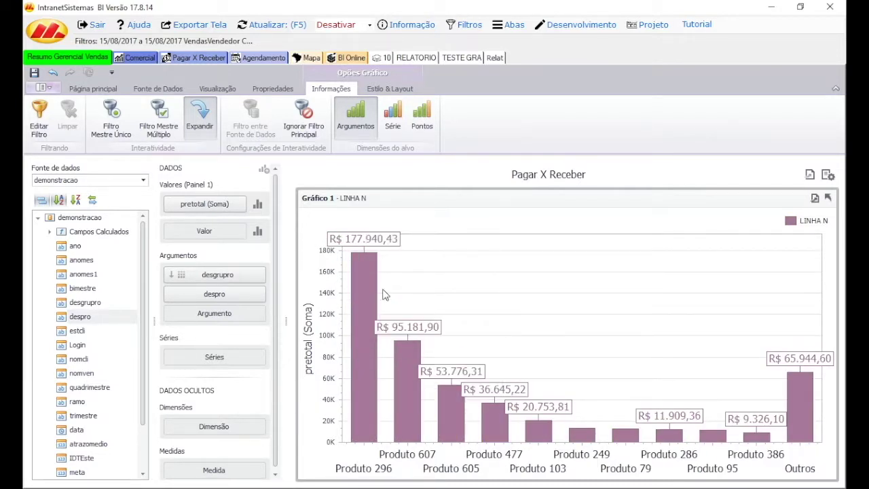
Color the bars by despro too, check the product colors inside LINHA A, and return to the group level.
left_click(261, 294)
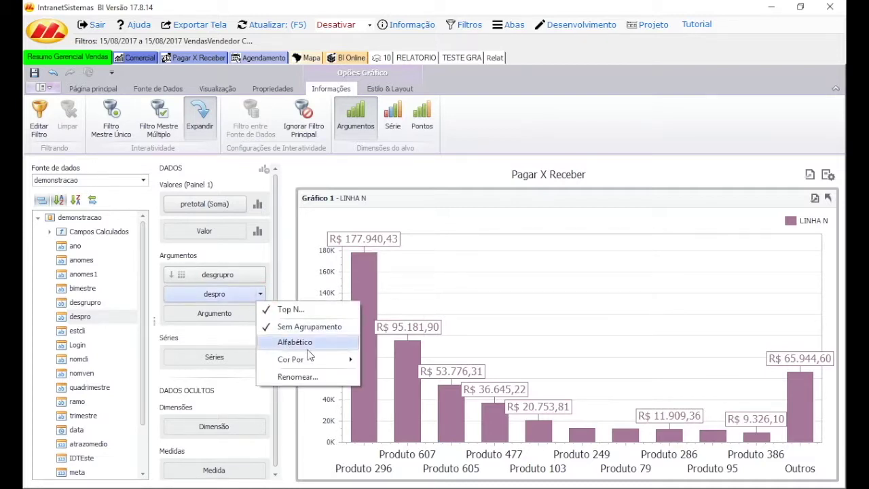
mouse_move(330, 360)
left_click(395, 391)
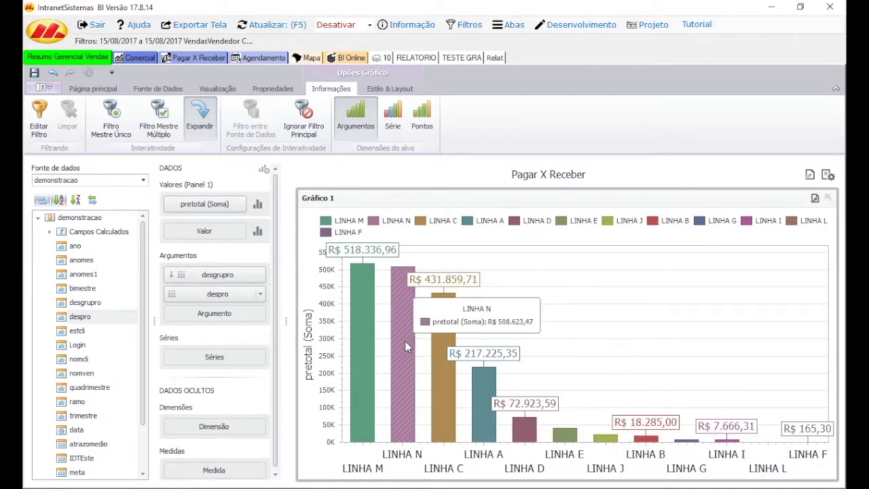
left_click(486, 400)
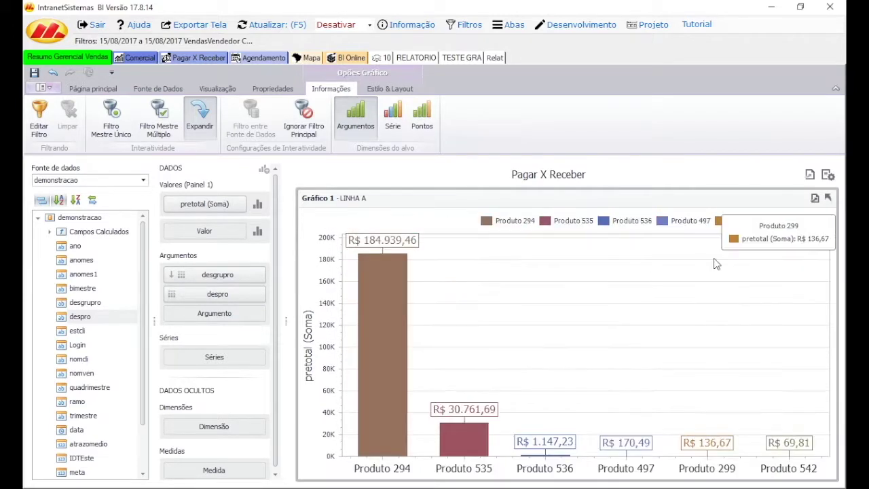
left_click(828, 198)
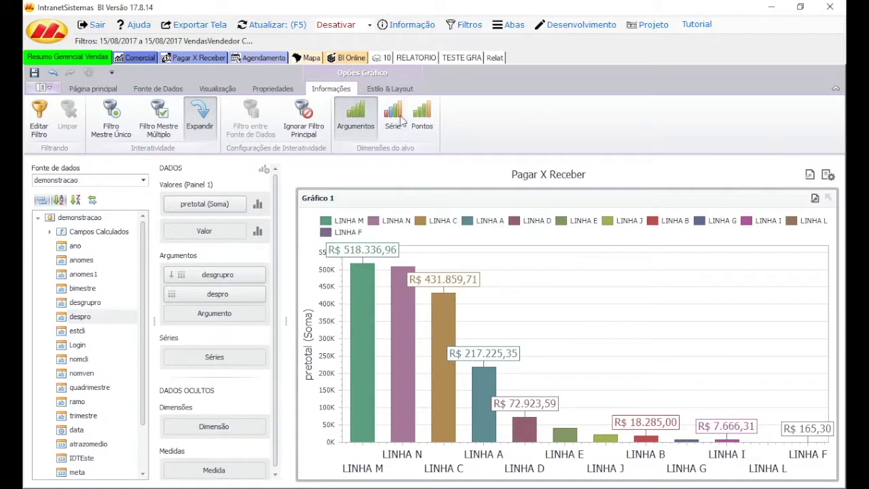
Set the color of LINHA A in the global color scheme to blue 2470CF.
left_click(389, 88)
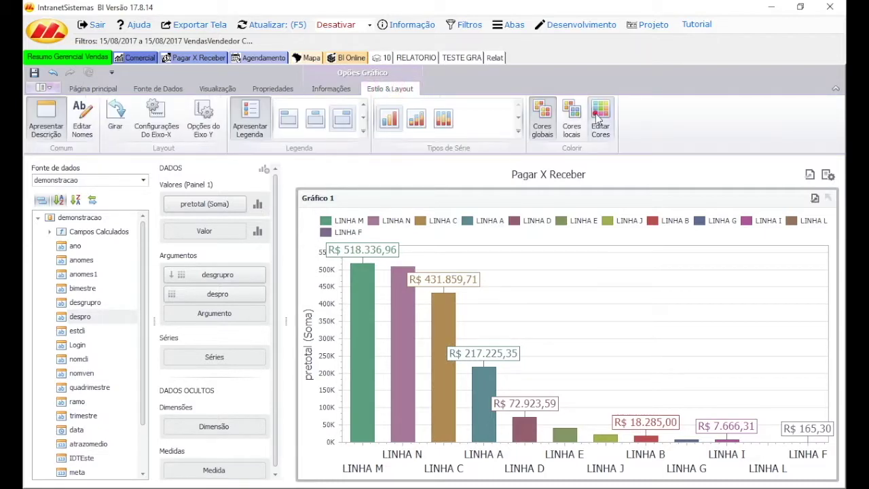
left_click(600, 119)
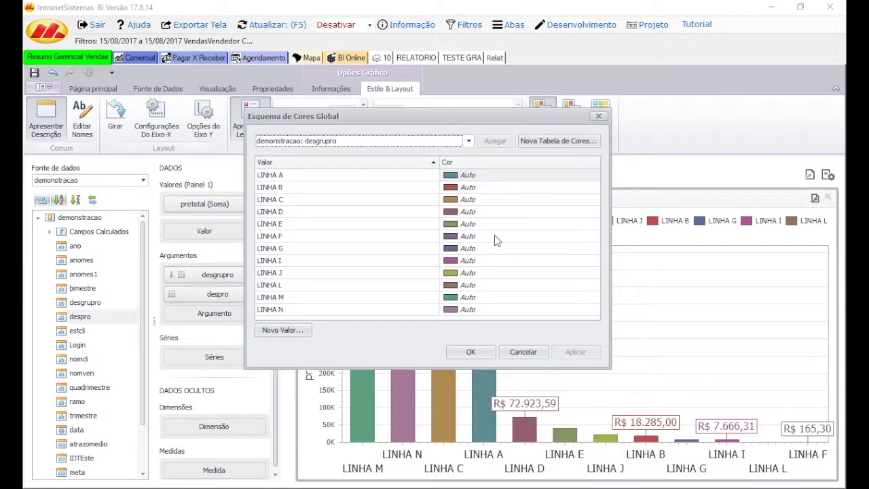
left_click(500, 178)
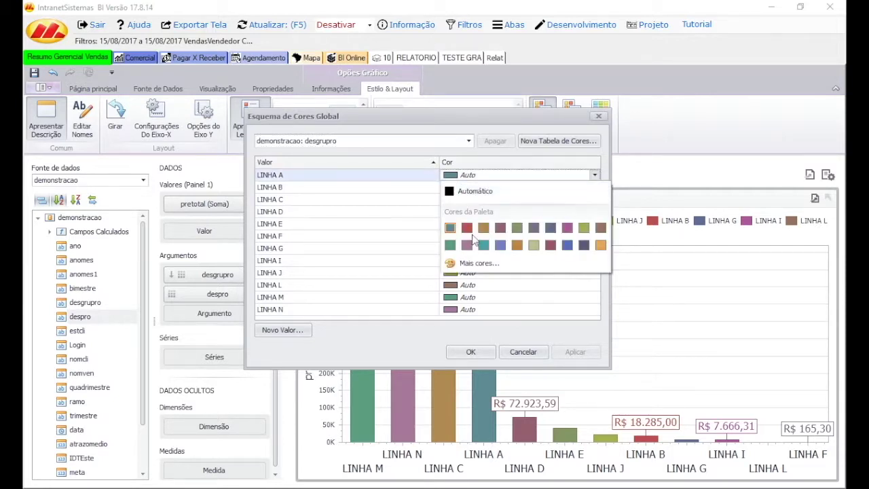
left_click(484, 263)
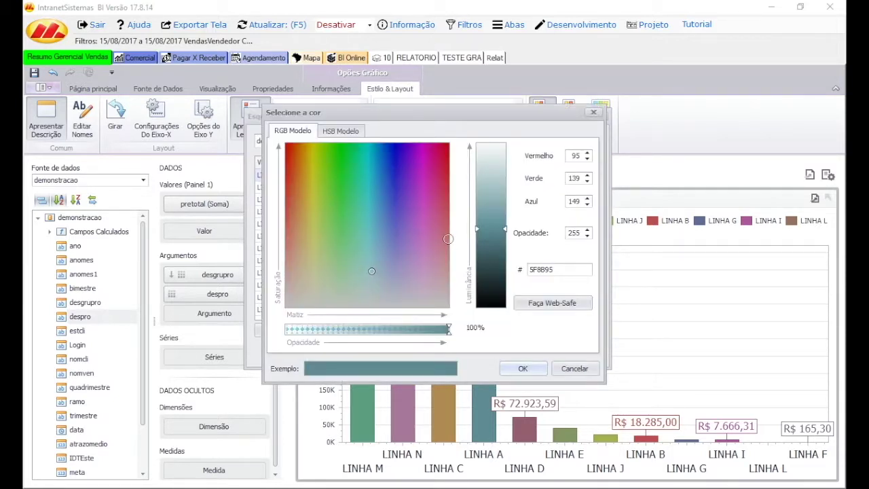
left_click(383, 193)
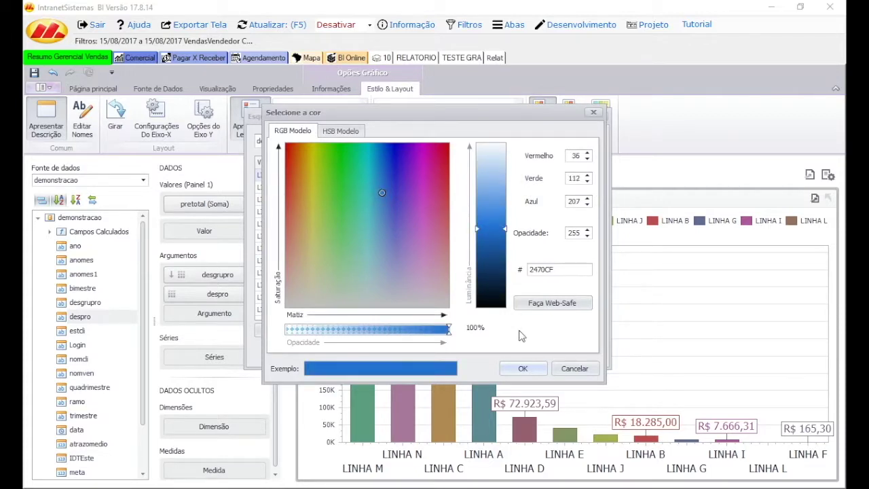
left_click(523, 368)
left_click(474, 354)
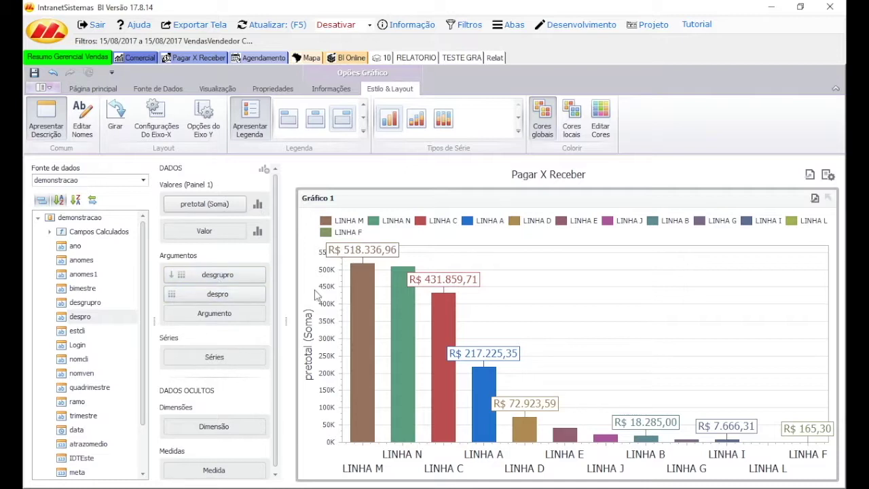
Hide the chart's legend.
left_click(250, 117)
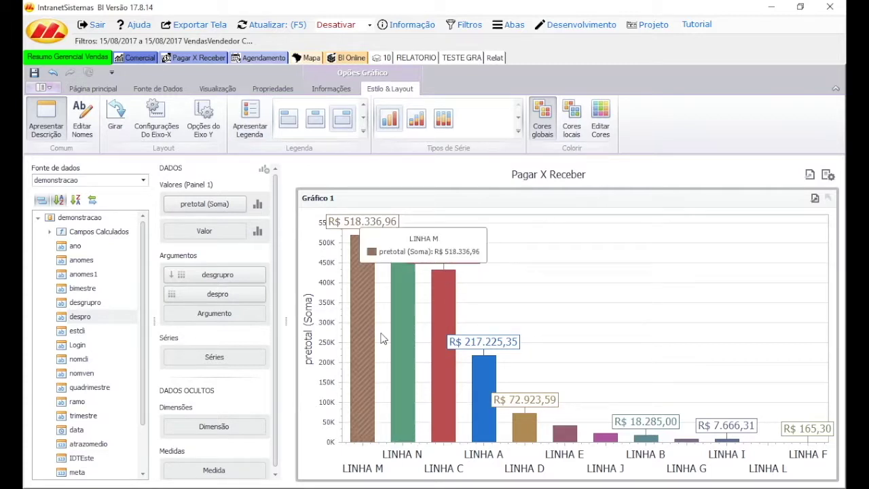
mouse_move(404, 429)
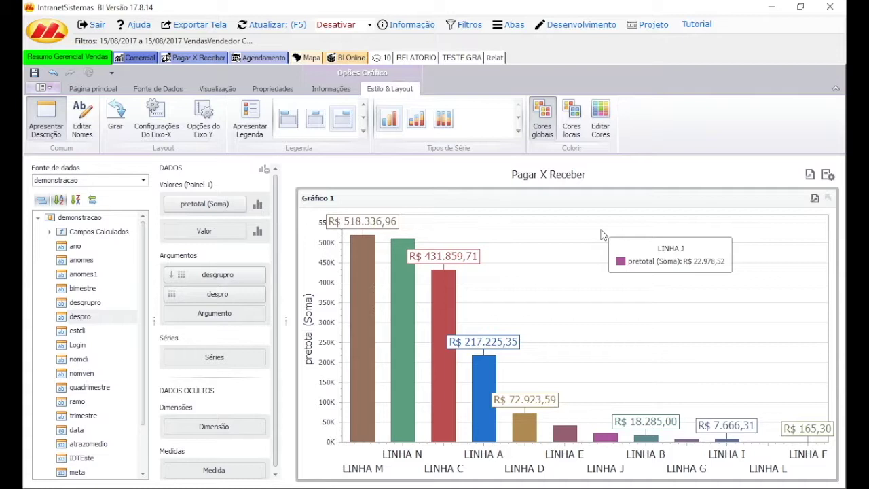
left_click(242, 204)
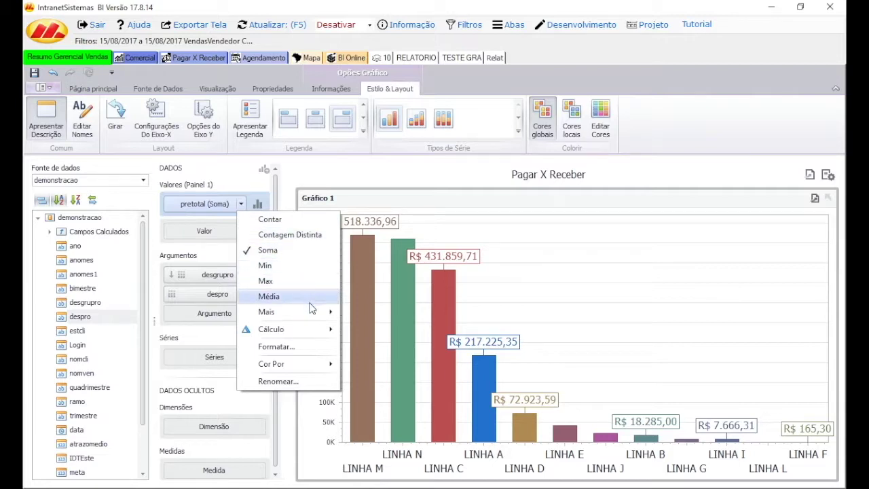
mouse_move(304, 317)
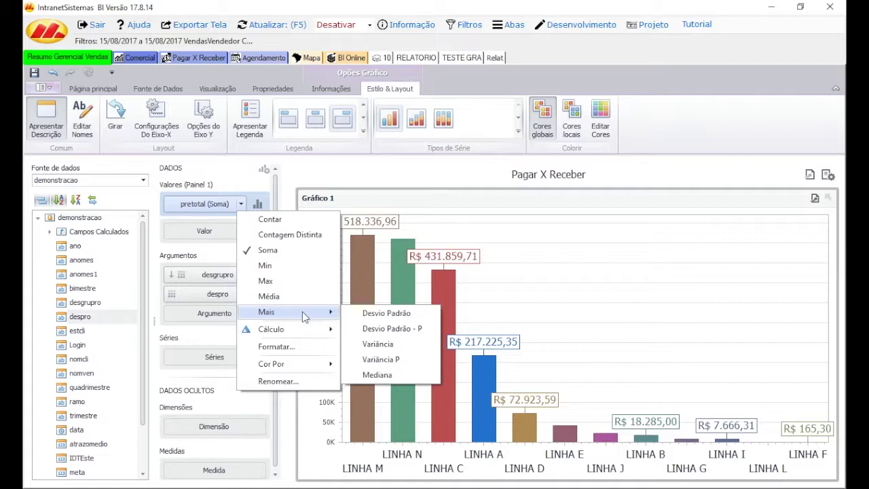
mouse_move(278, 333)
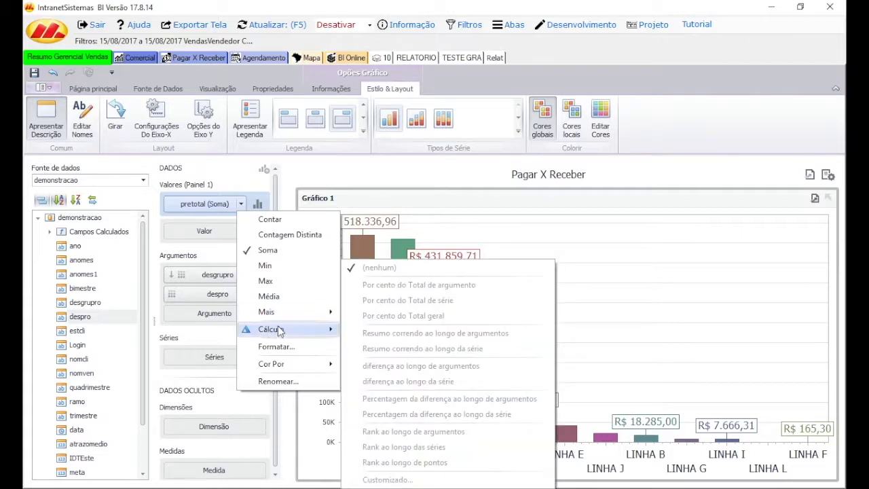
left_click(146, 357)
Add pretotal as a second value and set its calculation to "Por cento do Total de argumento".
scroll(123, 367, "down", 2)
left_click_drag(93, 476, 198, 234)
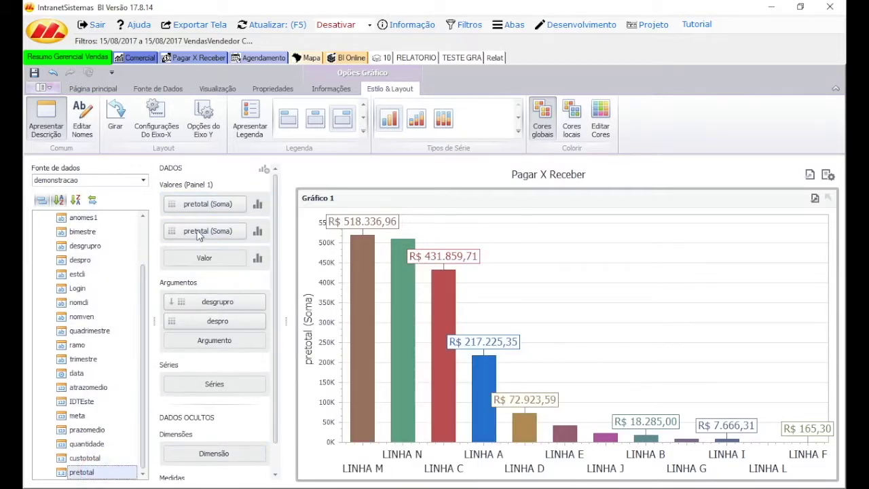
left_click(241, 231)
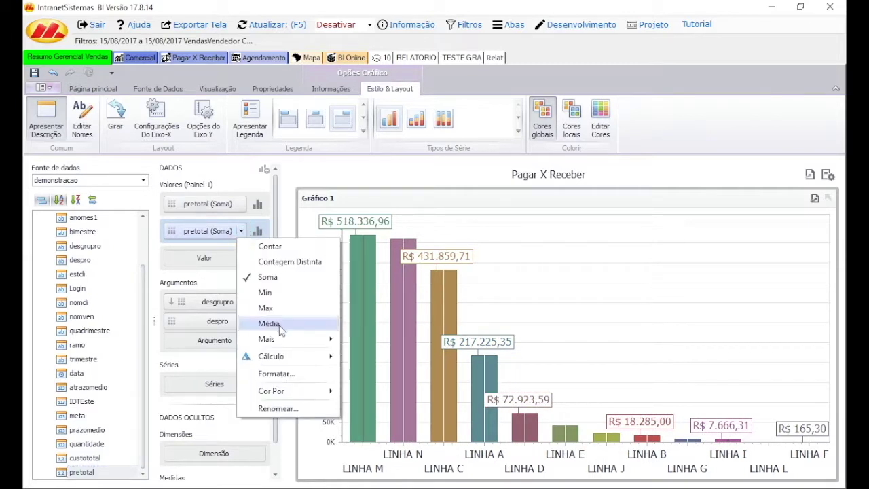
mouse_move(290, 357)
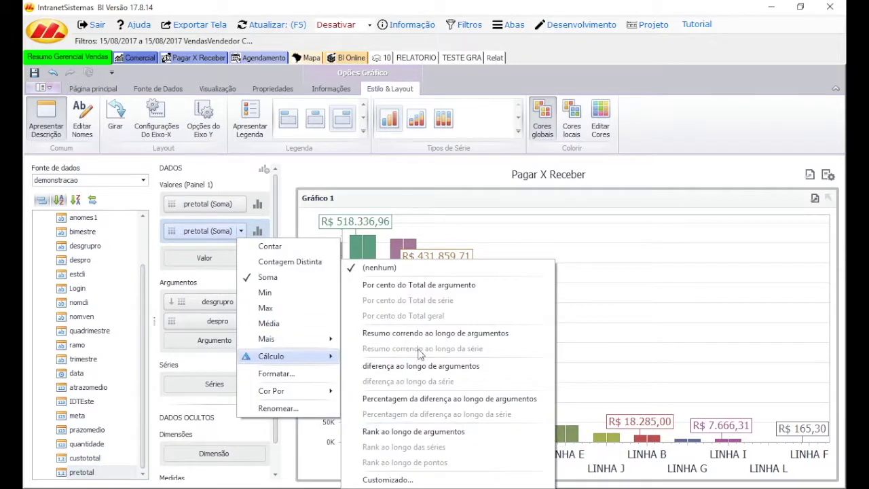
left_click(426, 286)
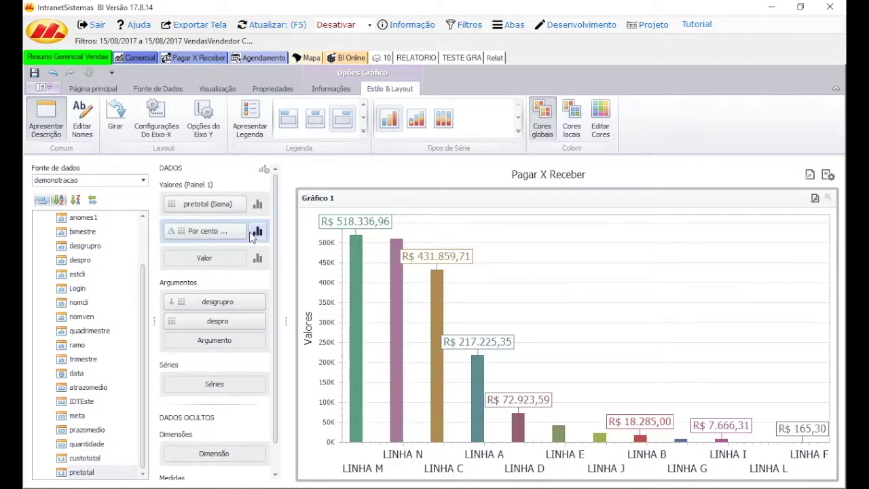
mouse_move(356, 276)
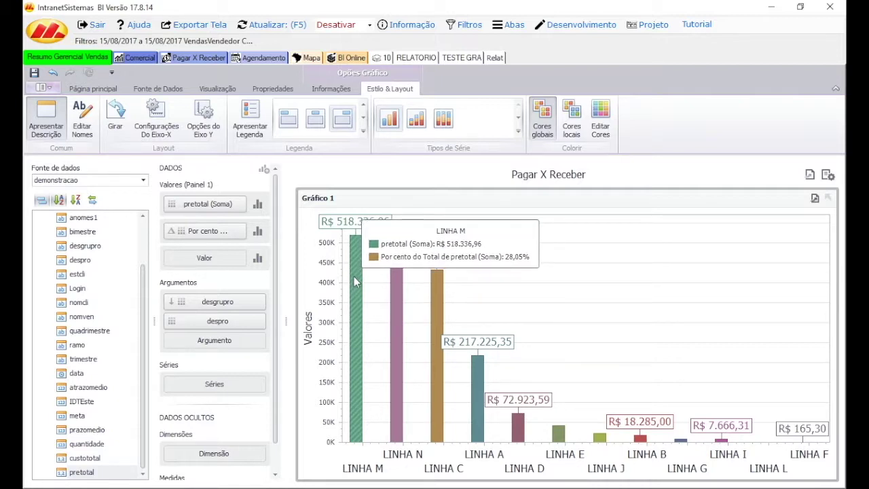
Plot the percent-of-total series on the secondary axis.
mouse_move(396, 293)
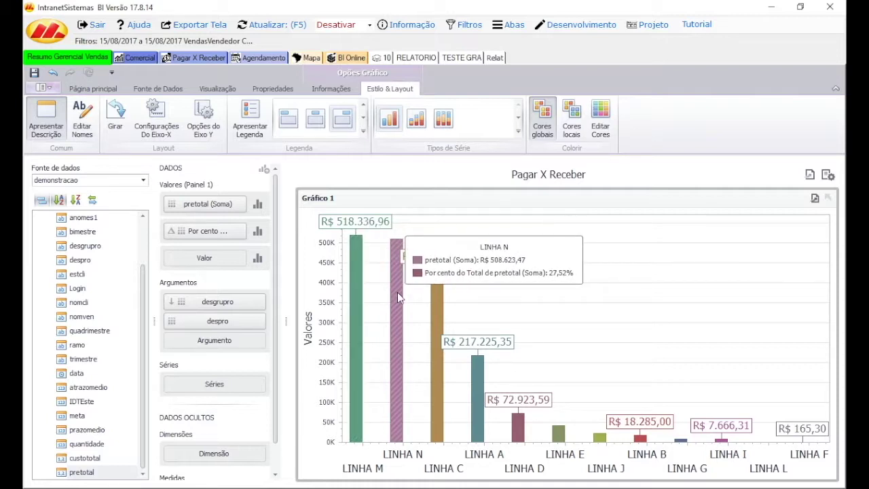
mouse_move(433, 326)
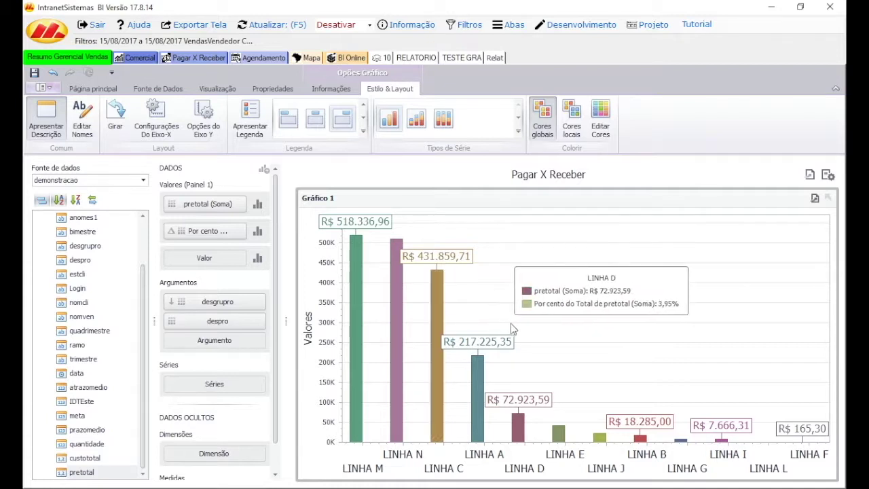
mouse_move(369, 375)
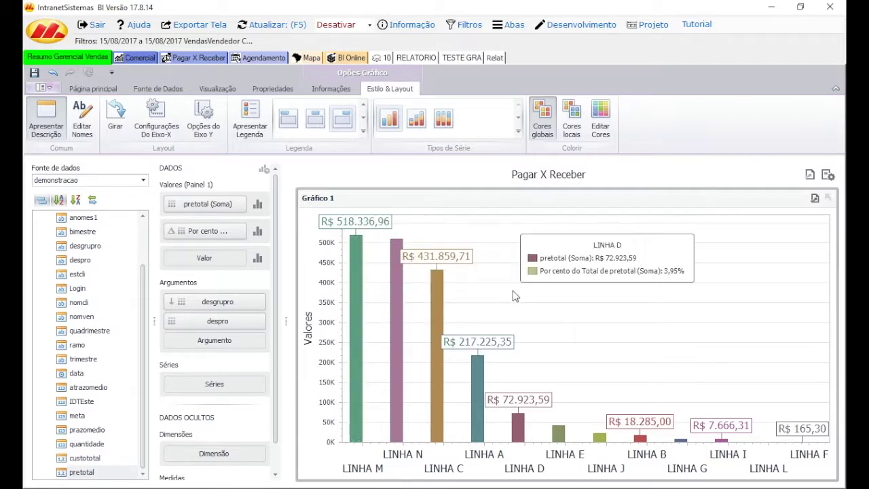
left_click(257, 232)
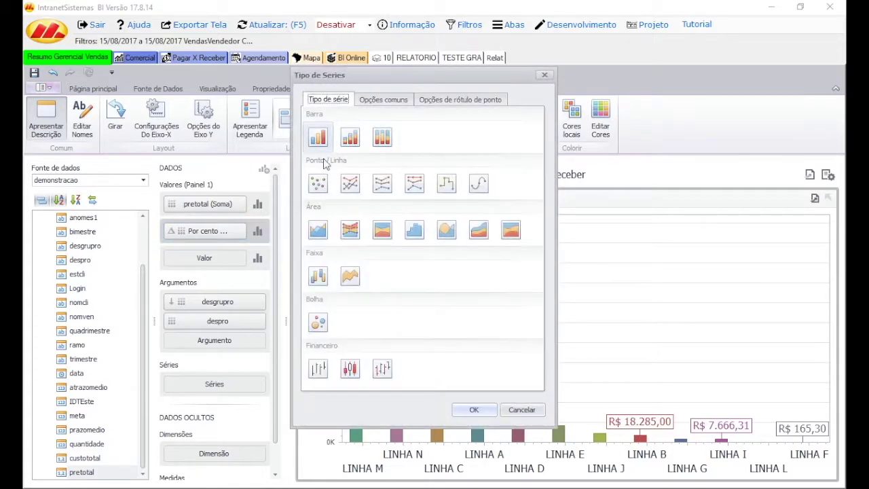
left_click(386, 101)
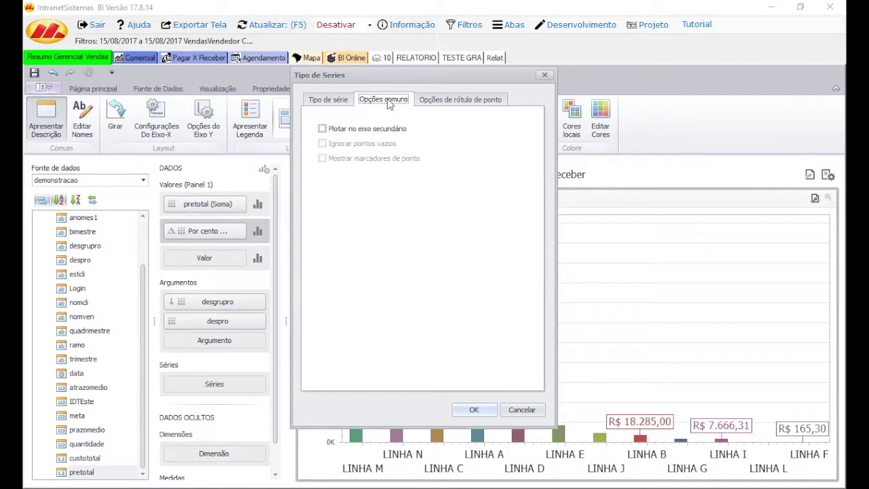
left_click_drag(378, 73, 472, 65)
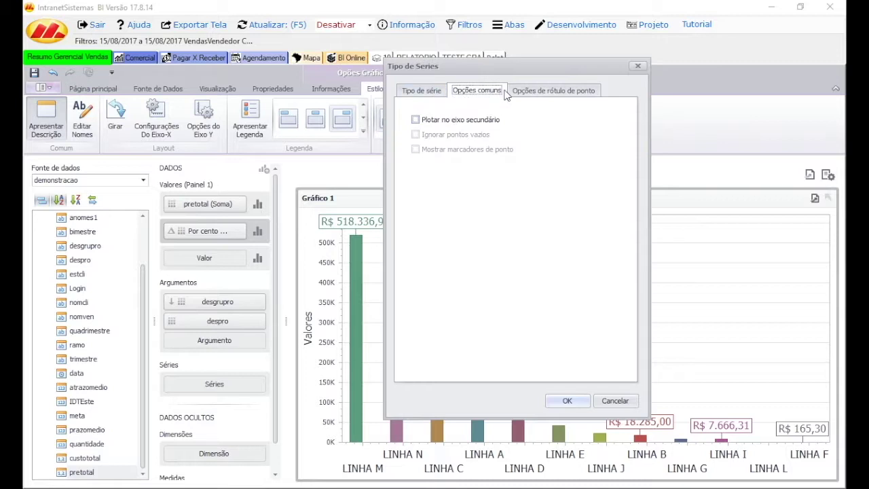
left_click(483, 121)
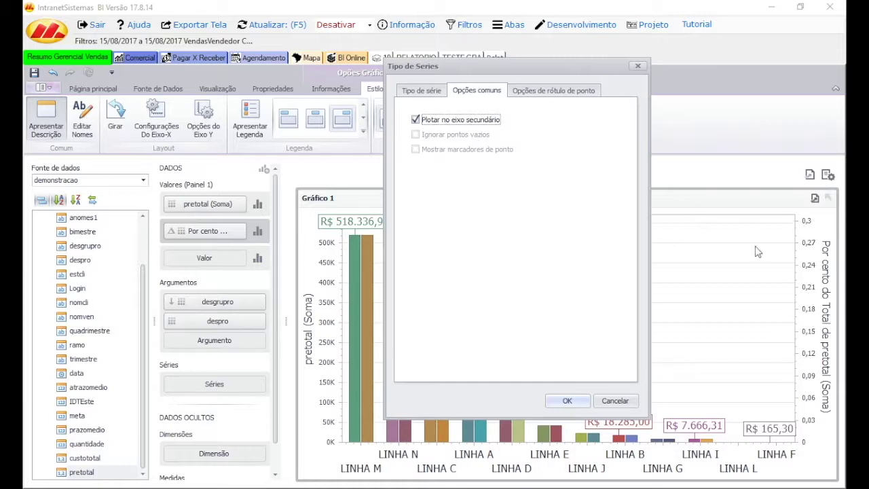
left_click(567, 401)
Change the percent-of-total series from bars to a line.
mouse_move(366, 312)
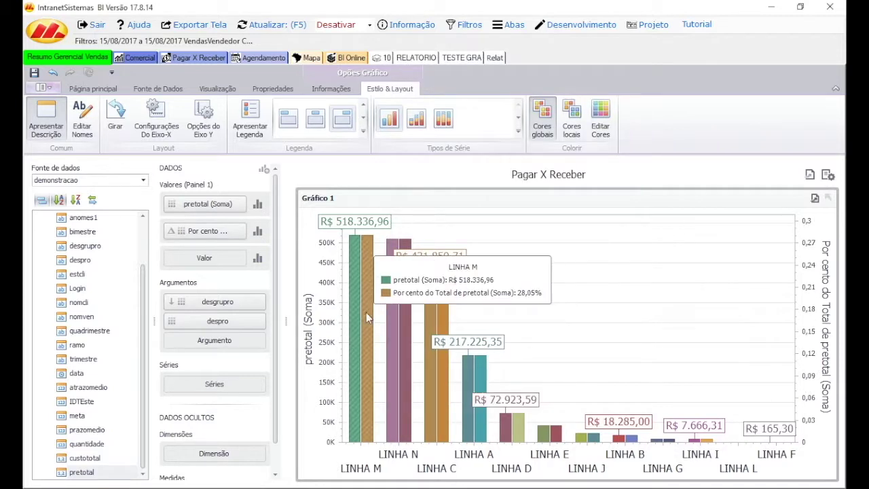
left_click(257, 233)
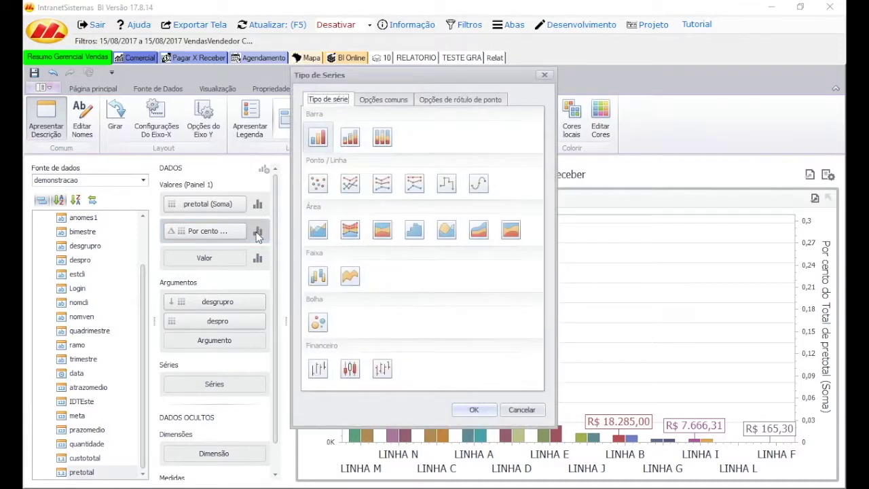
left_click(349, 184)
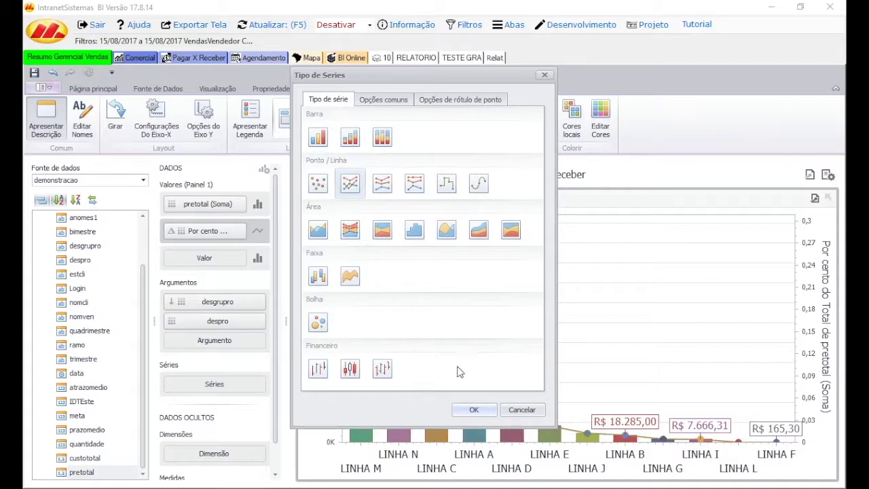
left_click(473, 410)
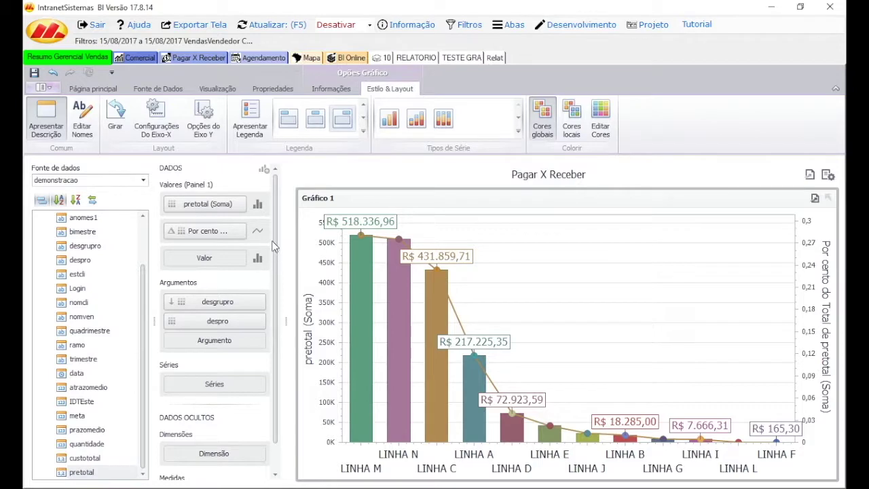
Show point labels with the value on the percent-of-total line.
left_click(258, 231)
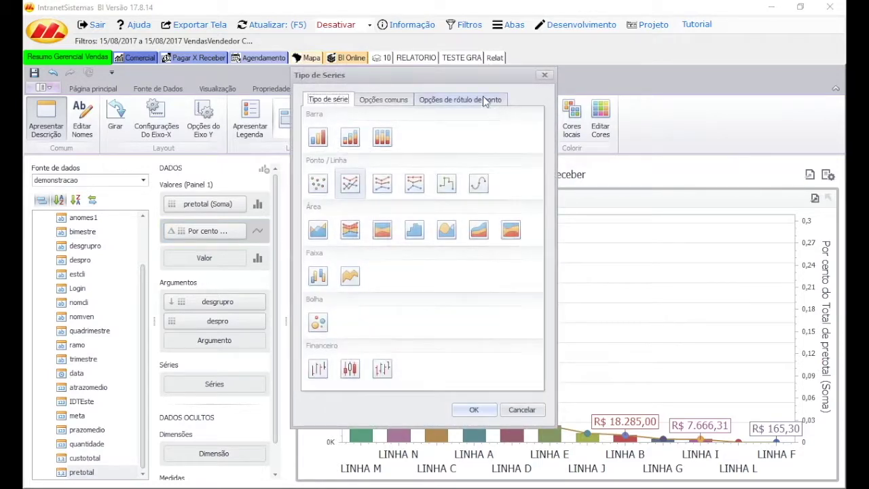
left_click(483, 100)
left_click(415, 129)
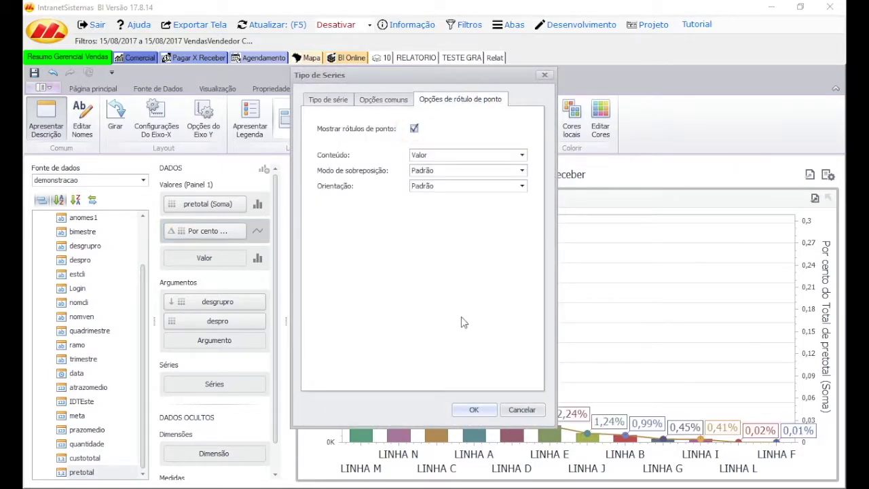
left_click(474, 409)
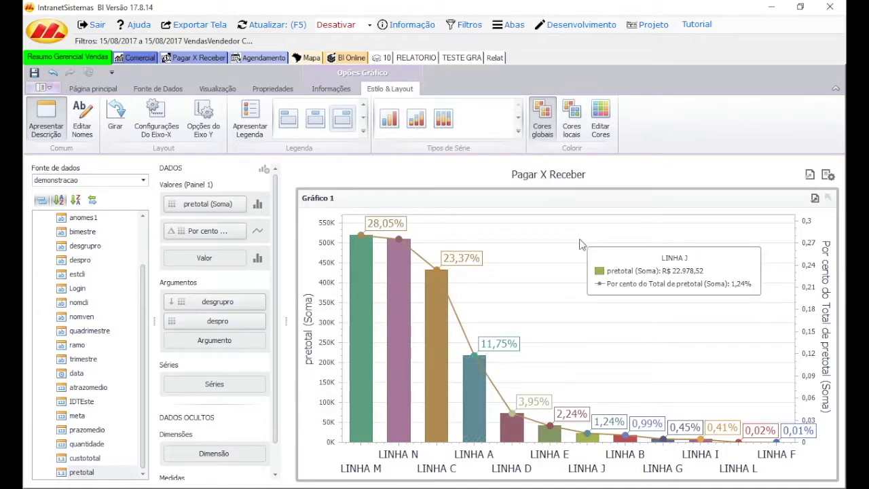
left_click(241, 232)
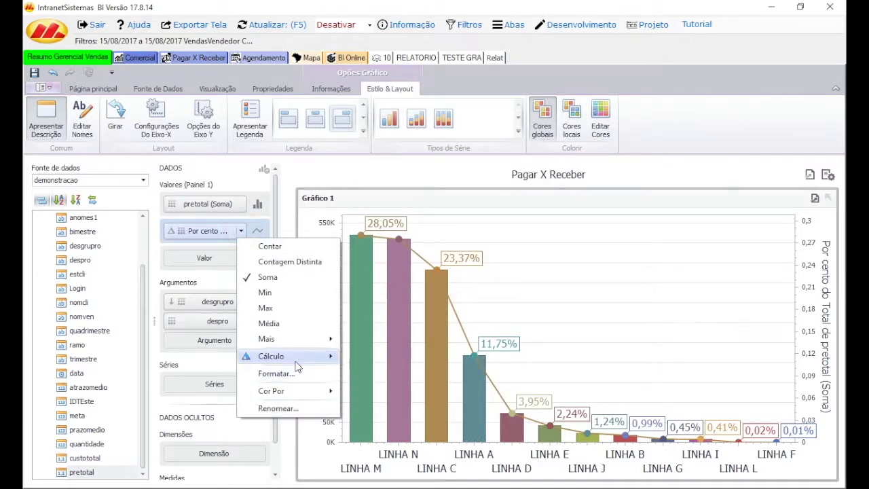
mouse_move(297, 360)
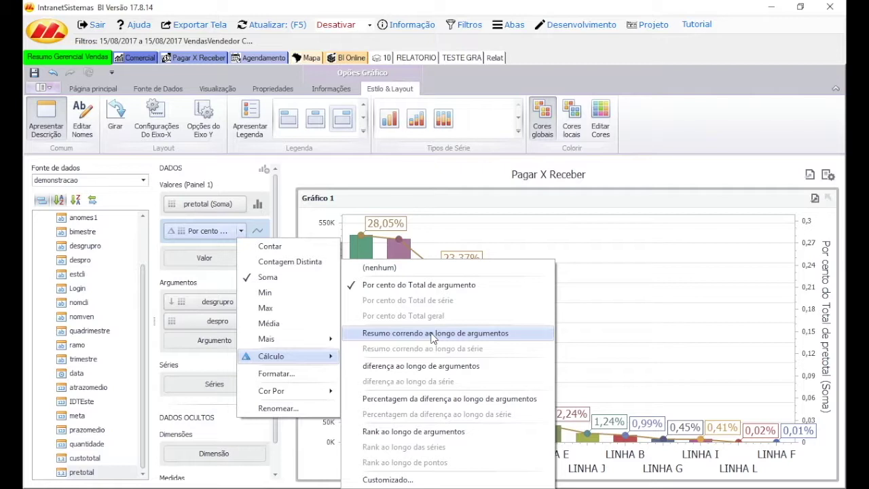
left_click(514, 224)
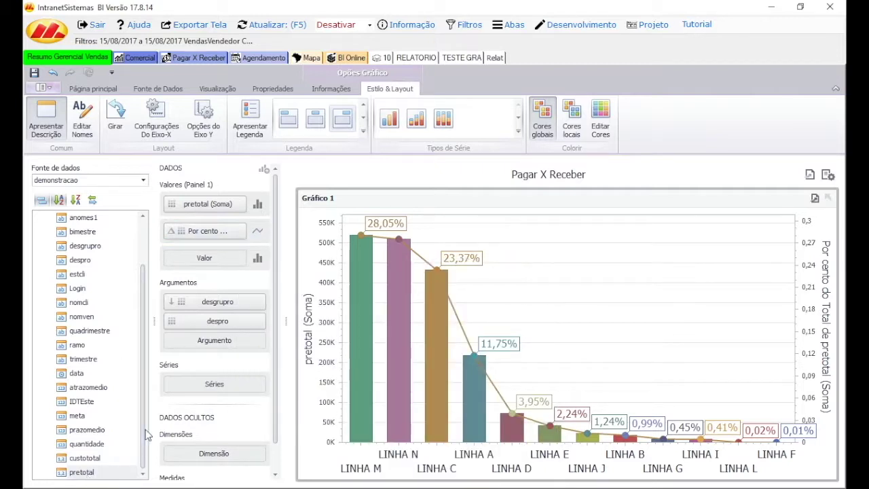
Add pretotal as a third value and set its calculation to "Resumo correndo ao longo de argumentos".
left_click_drag(82, 470, 216, 265)
left_click(240, 258)
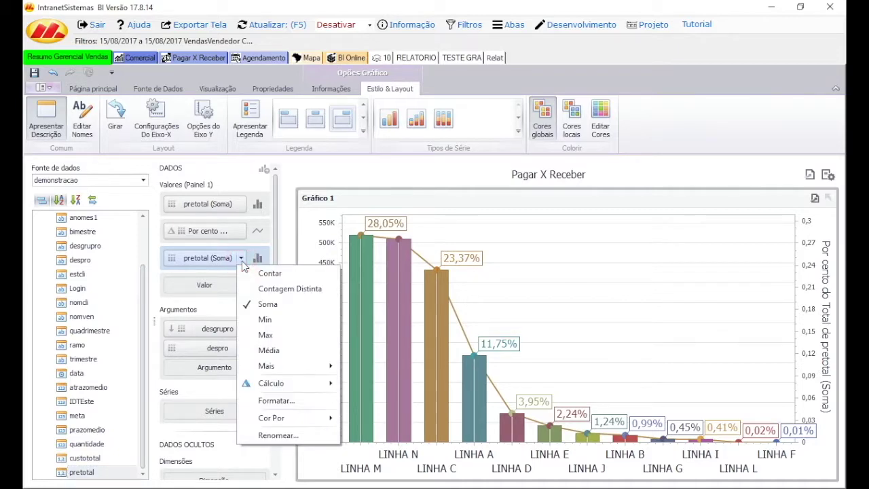
mouse_move(291, 384)
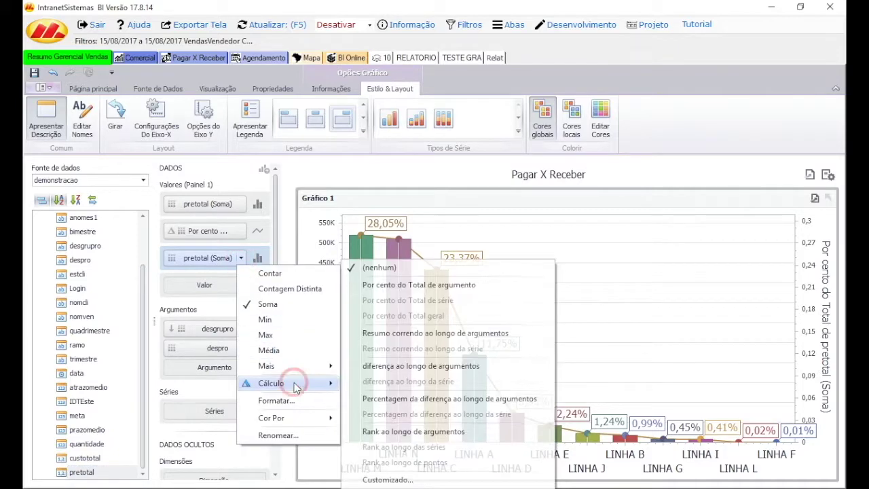
left_click(420, 334)
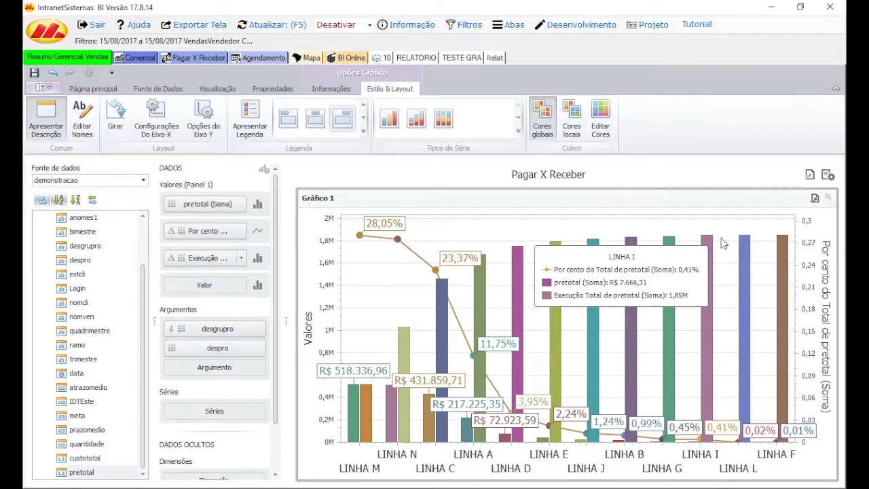
Change the running-total series to a plain area series.
left_click(256, 259)
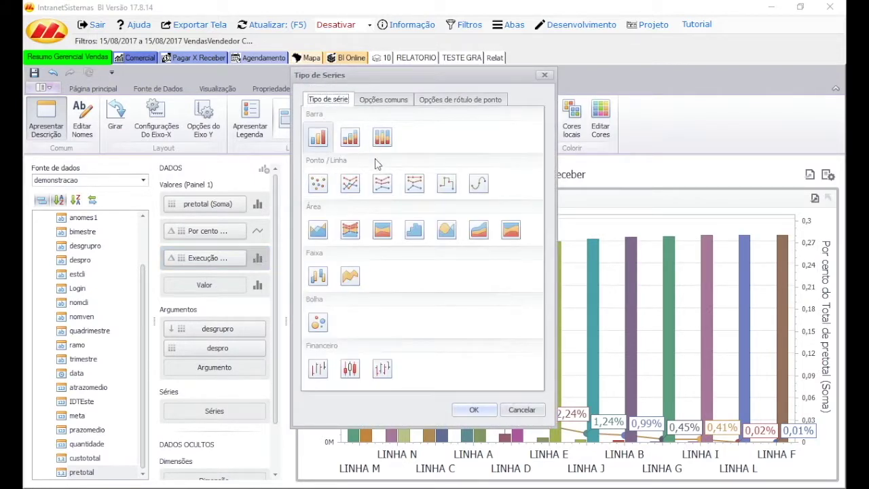
left_click(318, 229)
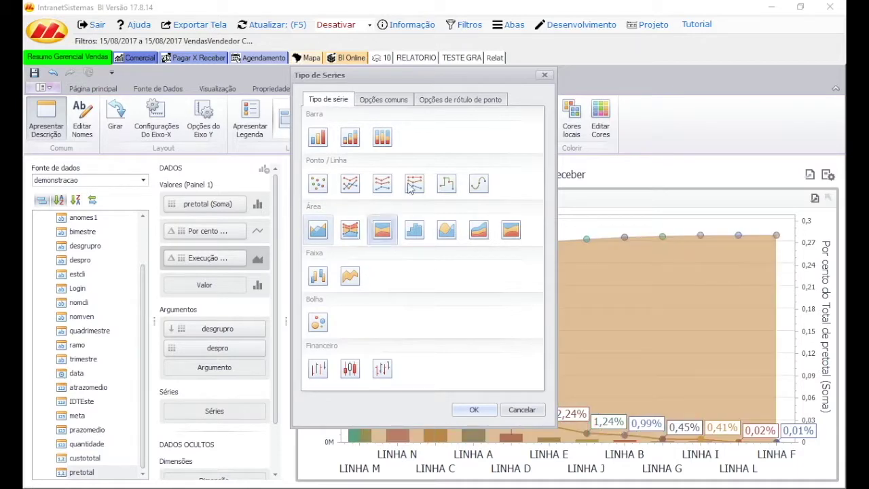
left_click(474, 410)
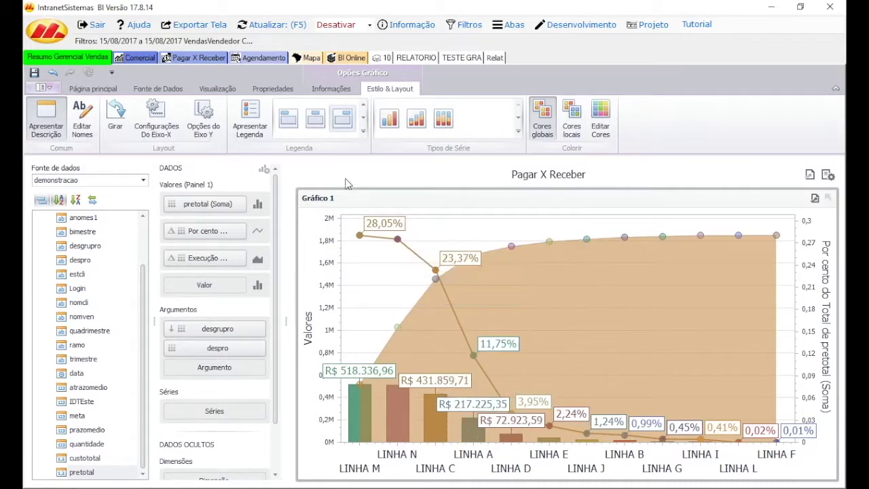
Enable the logarithmic scale on the primary Y axis, keeping the chart in view.
left_click(202, 120)
left_click(376, 320)
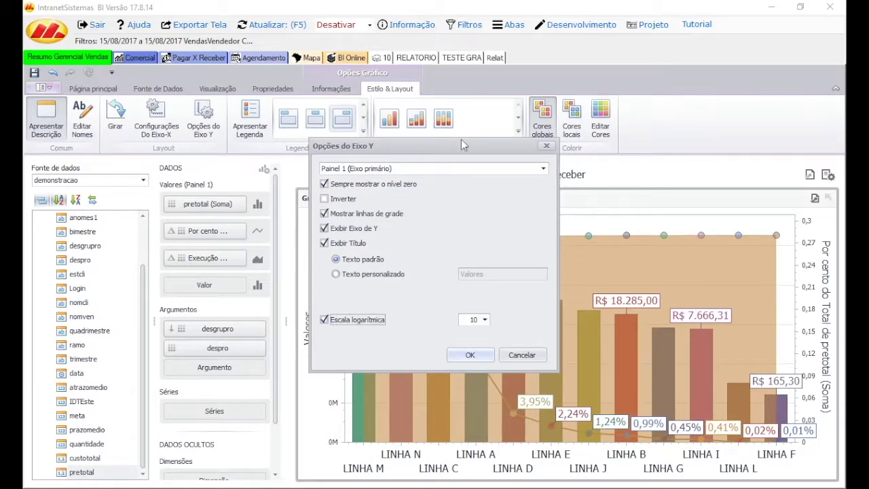
left_click_drag(472, 146, 264, 137)
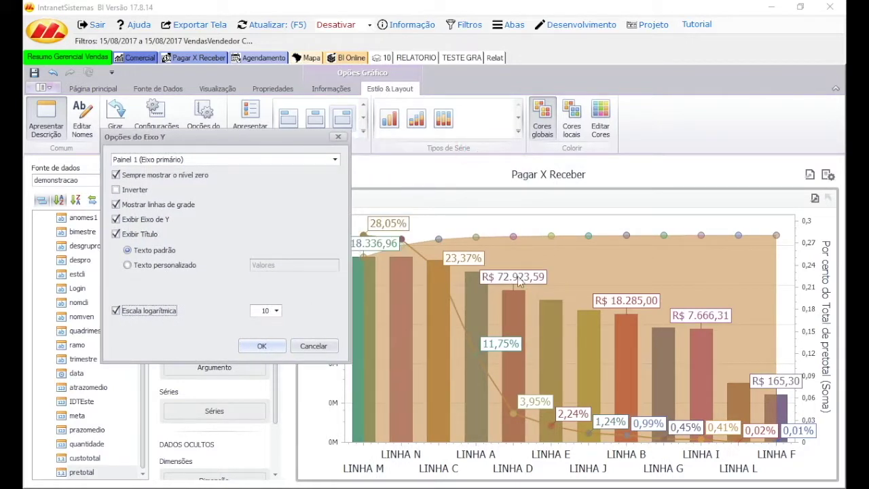
Try the other logarithmic bases, including 5, and set the base back to 10.
left_click(276, 311)
left_click(266, 326)
left_click(277, 310)
left_click(264, 329)
left_click(275, 310)
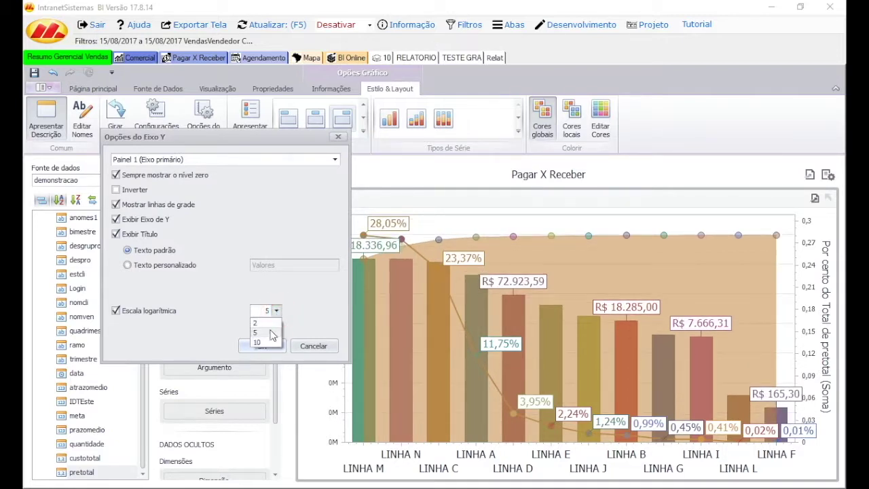
left_click(266, 342)
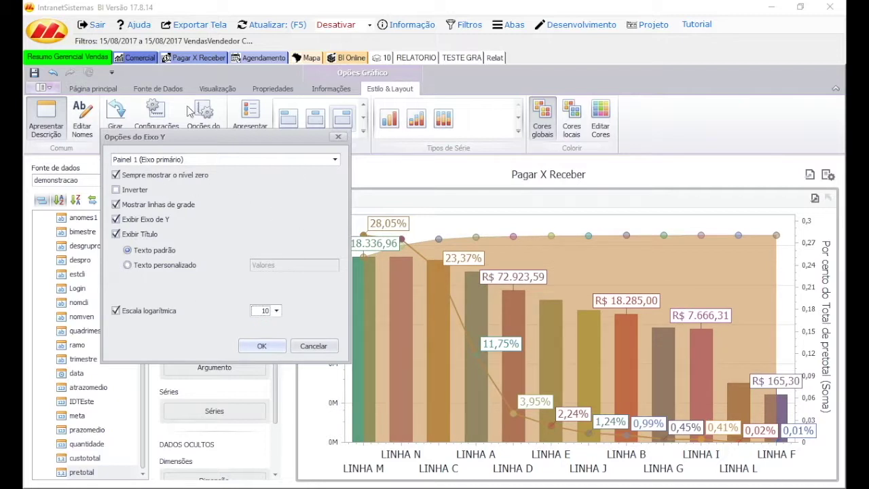
Select custom title text for the primary Y axis, hide that title and apply the axis options.
left_click_drag(209, 141, 152, 80)
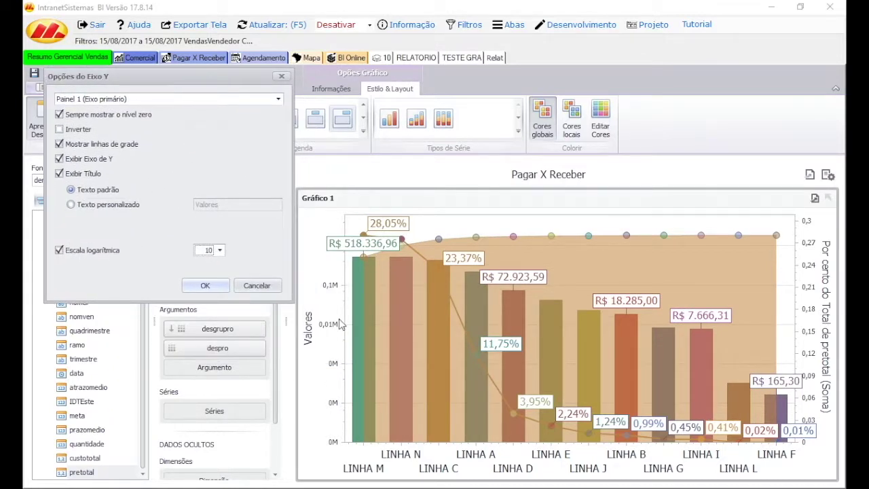
left_click(109, 205)
double_click(227, 205)
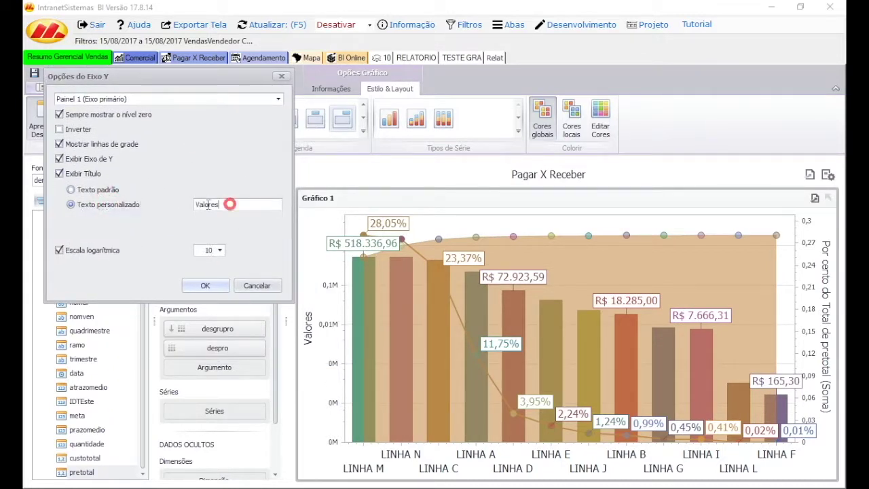
left_click(95, 175)
left_click(205, 286)
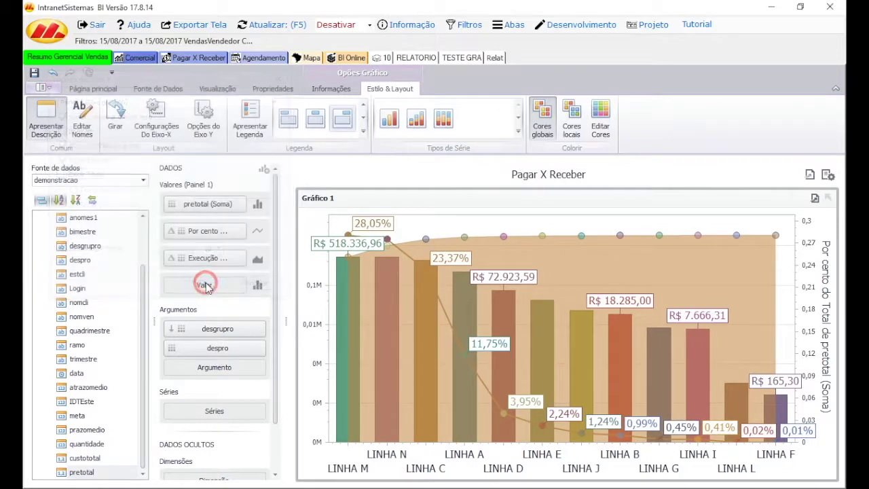
Select custom title text for the secondary Y axis, hide that title and apply the axis options.
left_click(203, 119)
left_click(362, 169)
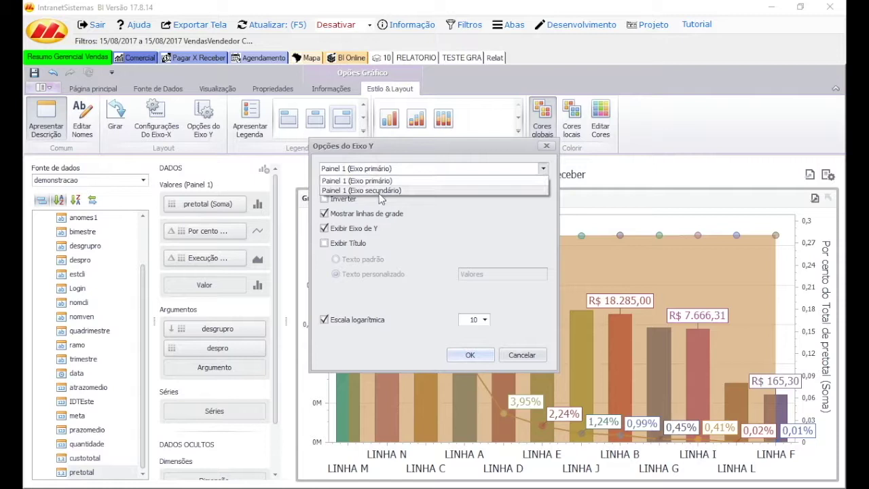
left_click(362, 191)
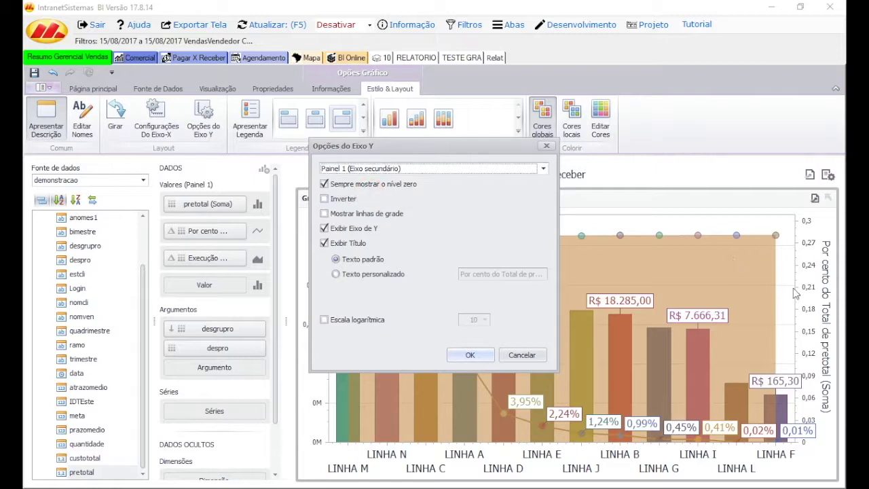
left_click(383, 276)
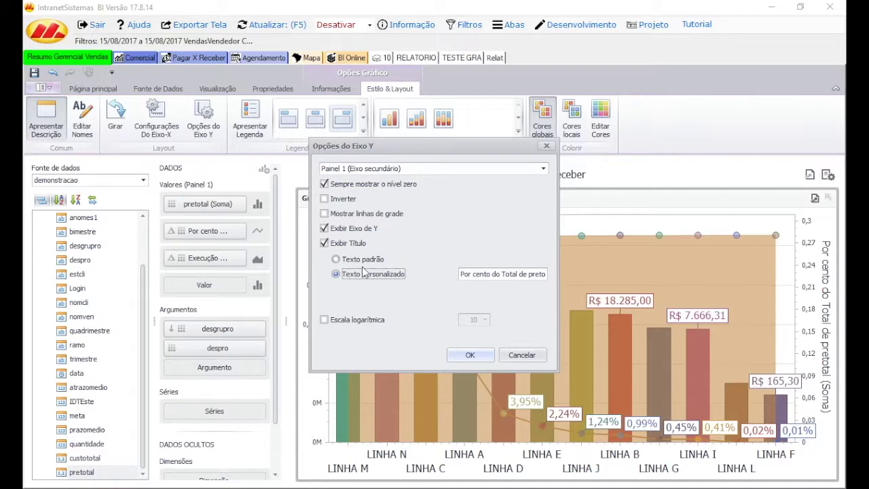
left_click(353, 246)
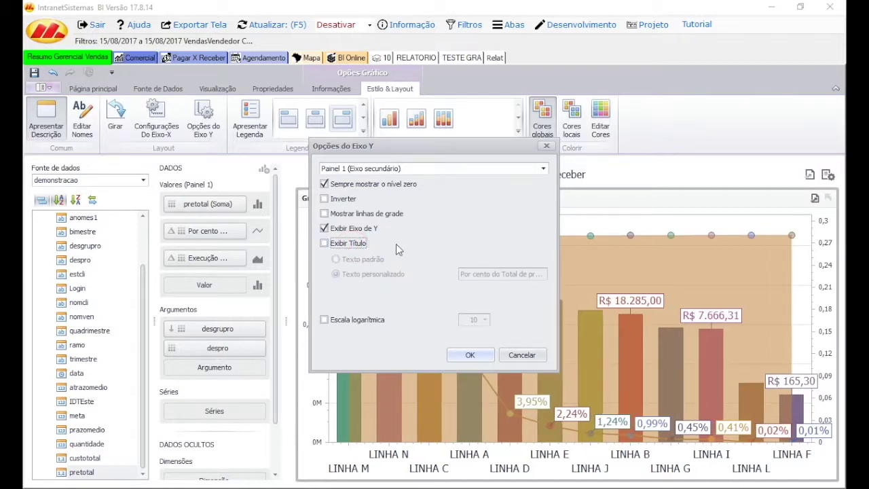
left_click(470, 355)
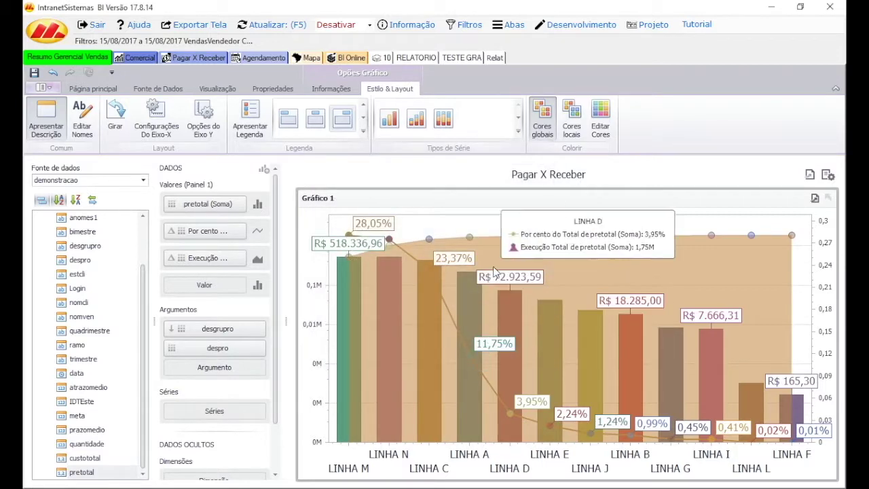
Rotate the chart to horizontal bars and return it to vertical columns.
left_click(117, 112)
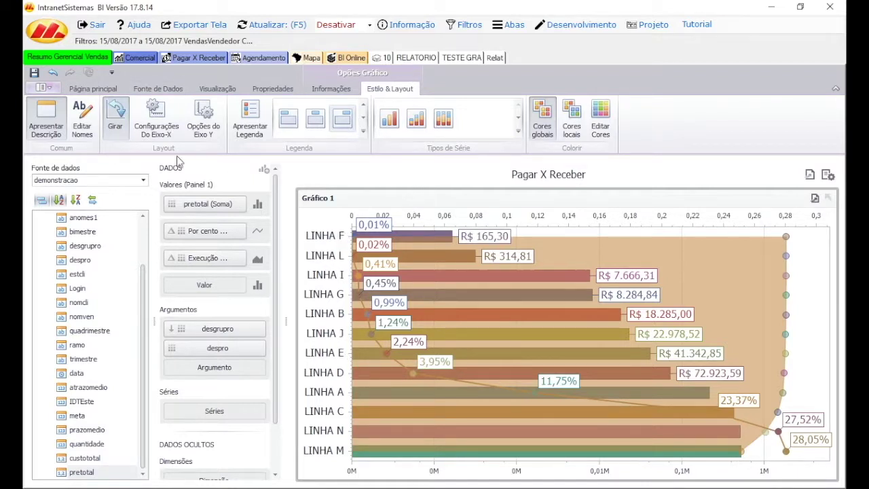
left_click(115, 121)
Try another font size for the chart's labels and refresh the dashboard.
left_click(274, 91)
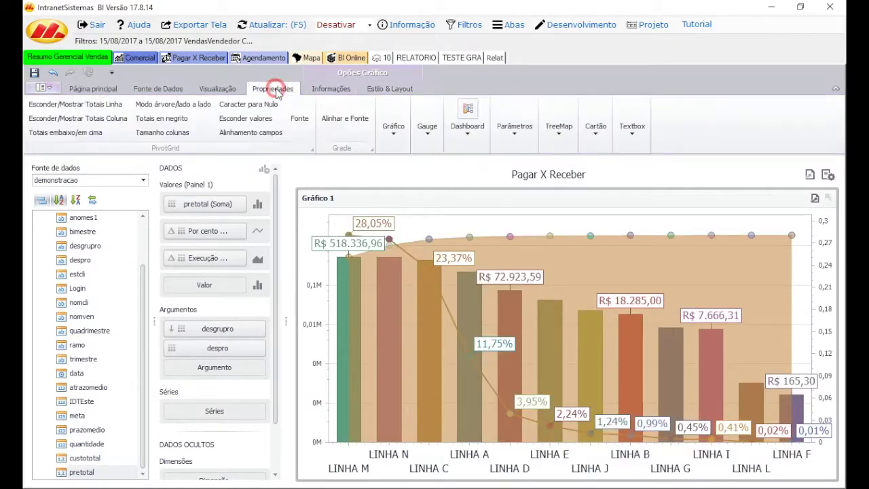
left_click(396, 127)
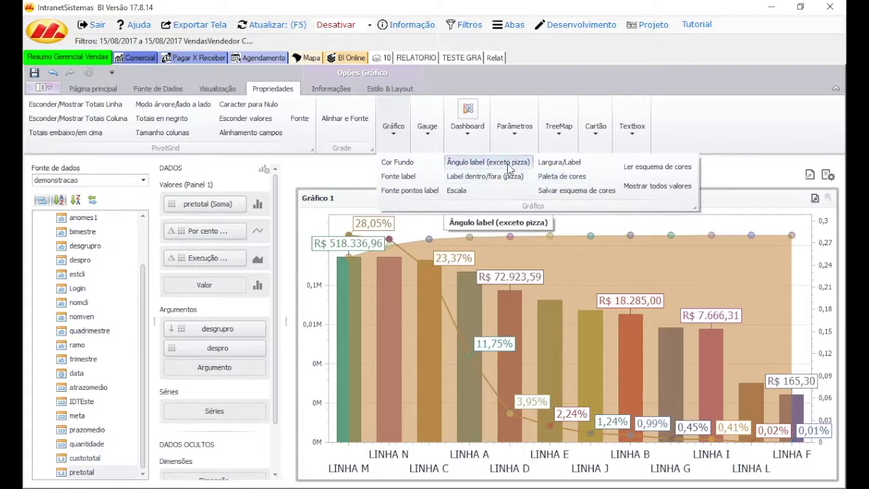
left_click(399, 175)
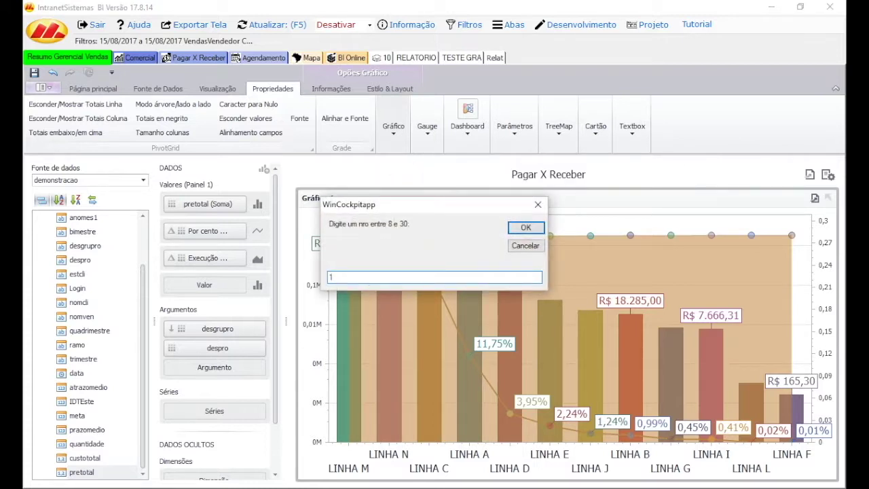
left_click(524, 227)
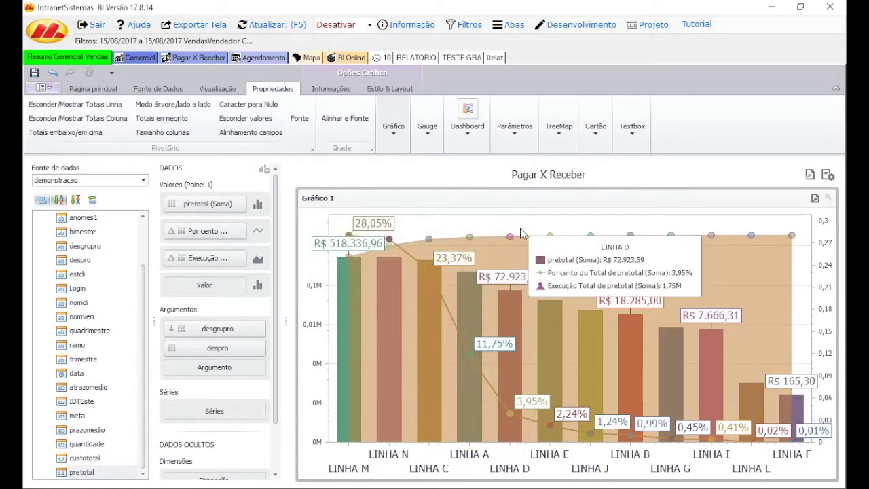
left_click(282, 24)
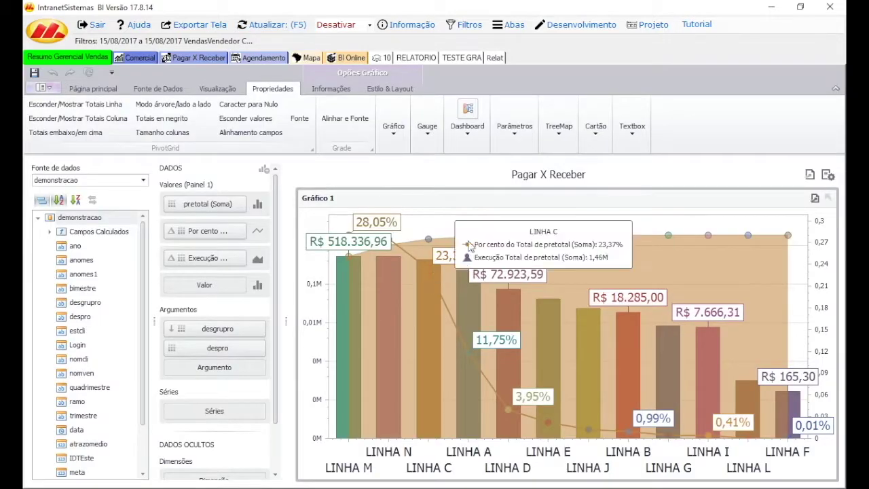
Set the chart's label font size to 10.
left_click(394, 129)
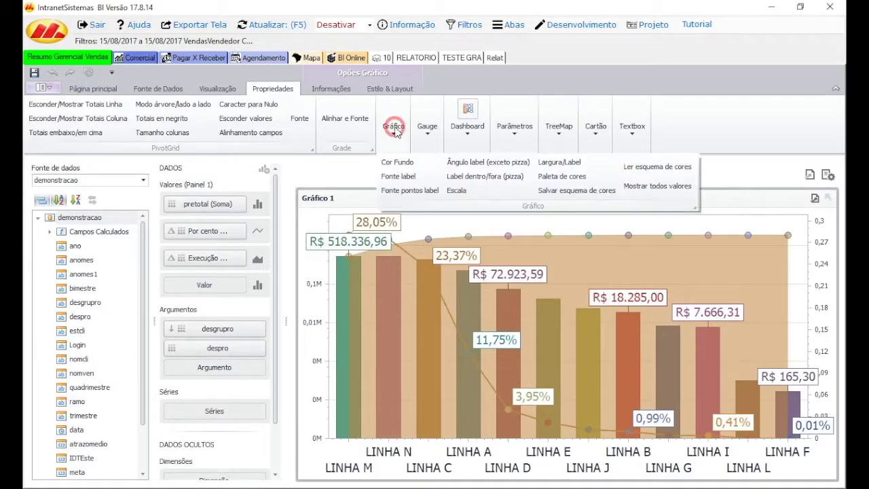
left_click(404, 178)
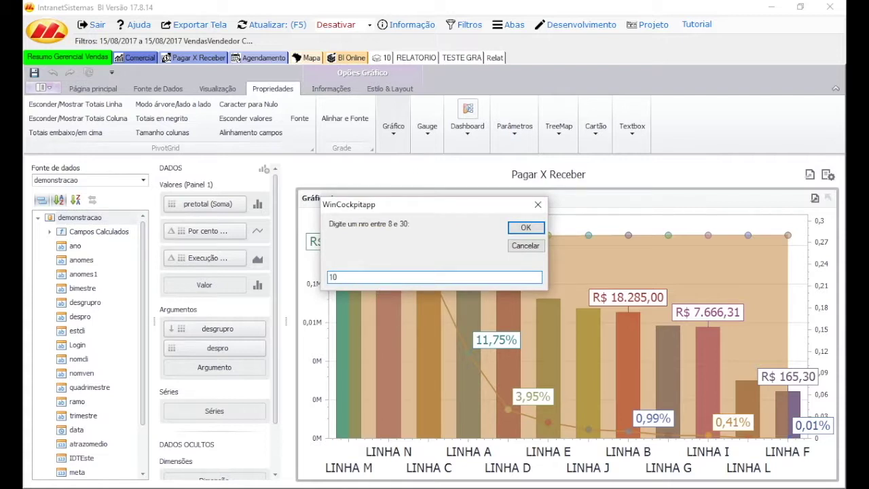
type("10")
key("Return")
Set the font size of the chart's point labels to 12 and refresh the dashboard.
left_click(393, 128)
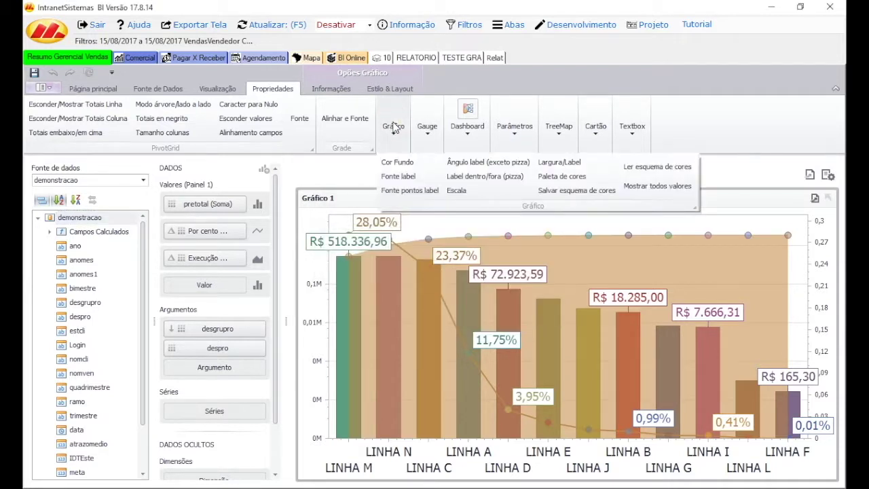
left_click(408, 191)
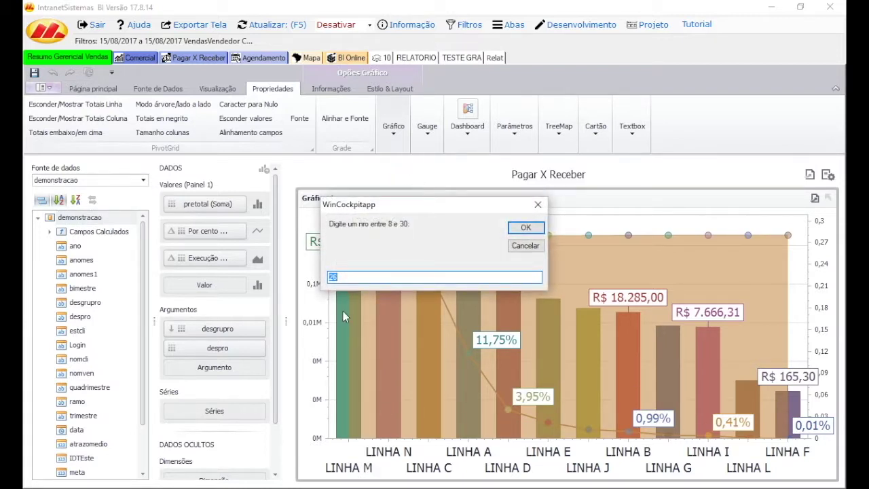
type("12")
left_click(527, 230)
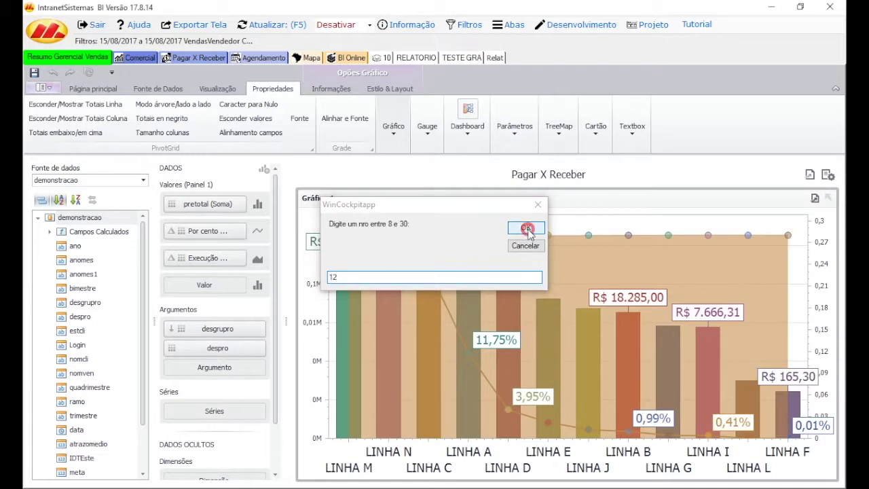
left_click(291, 25)
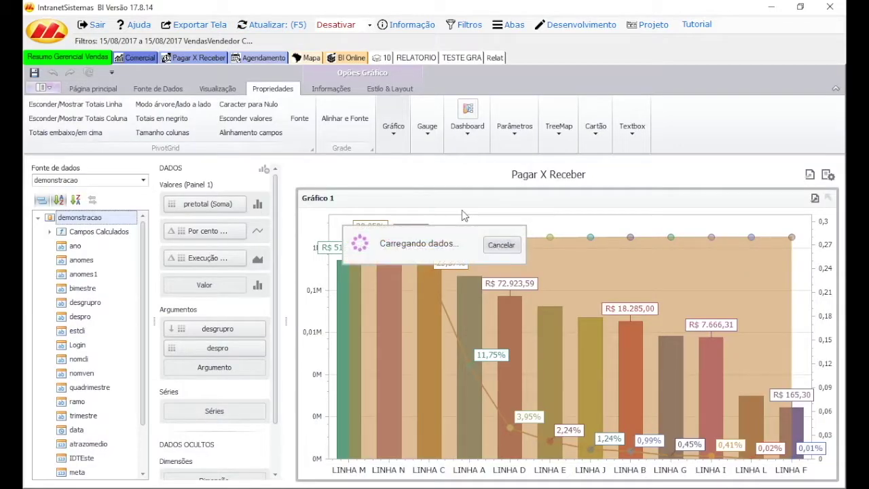
Create a new color palette named Diversos for the chart.
left_click(394, 129)
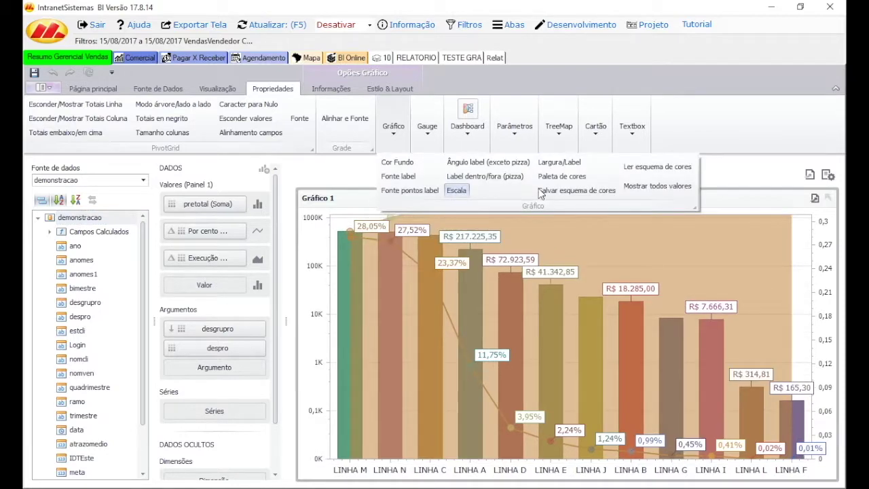
left_click(555, 178)
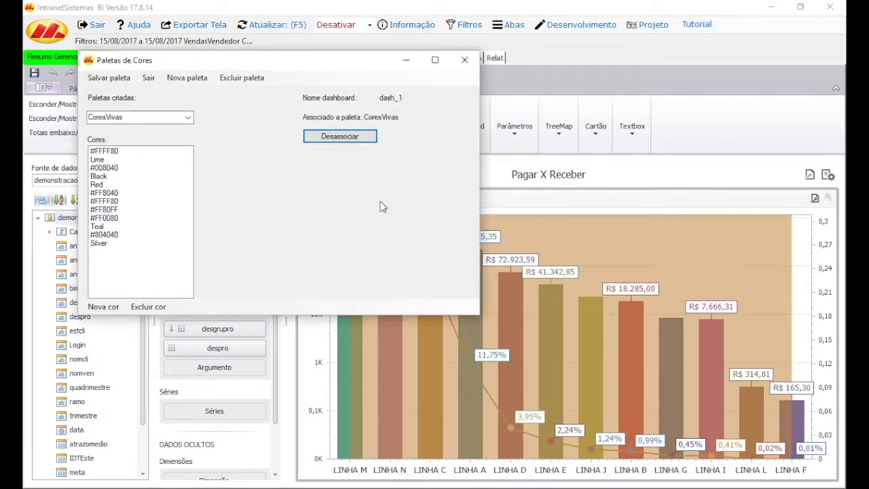
left_click_drag(238, 65, 558, 87)
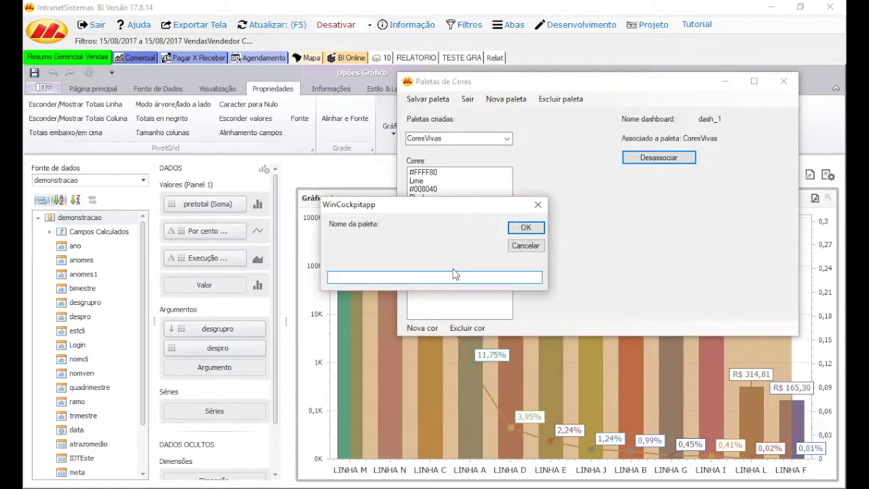
key("Return")
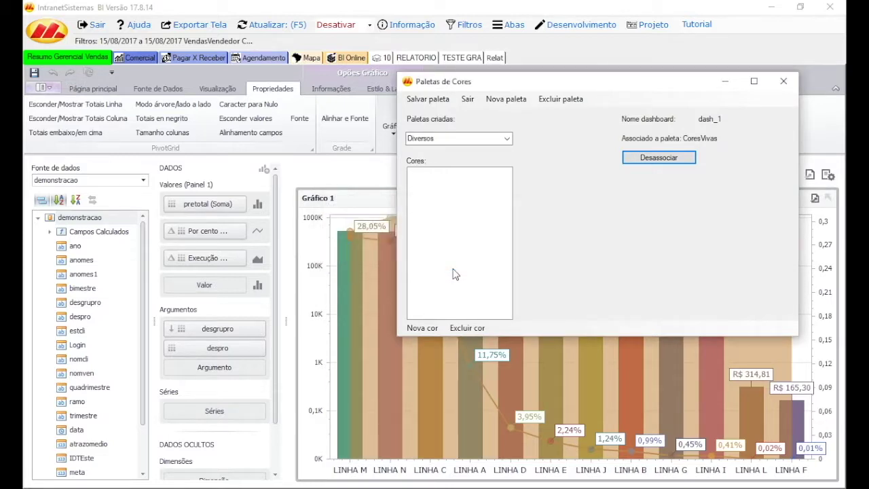
Add the colors Teal, Yellow and Blue to the Diversos palette.
left_click(427, 330)
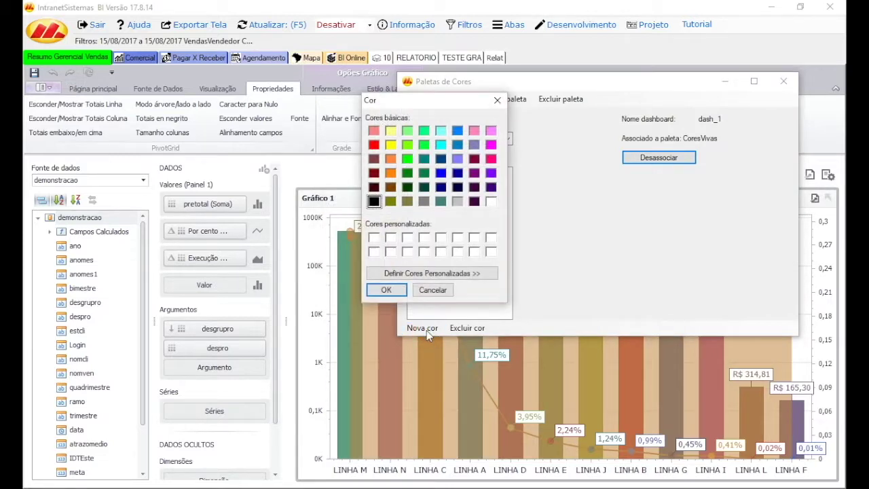
left_click(424, 161)
key("Return")
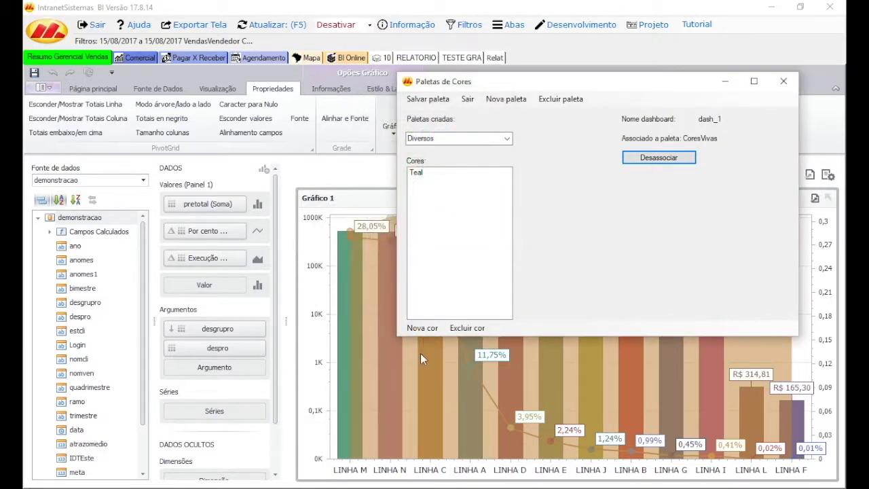
left_click(412, 330)
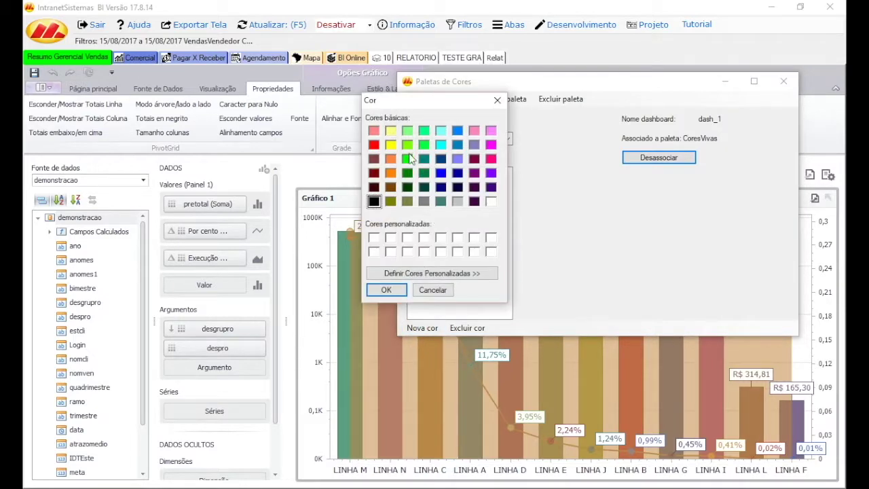
left_click(391, 145)
key("Return")
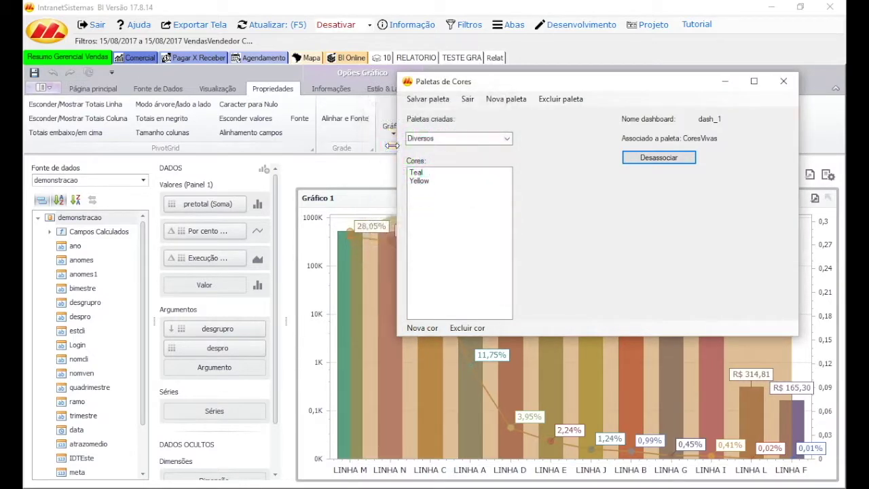
left_click(428, 334)
left_click(443, 181)
key("Return")
Add pink #FF80C0, Red and purple #8000FF to the Diversos palette.
left_click(417, 330)
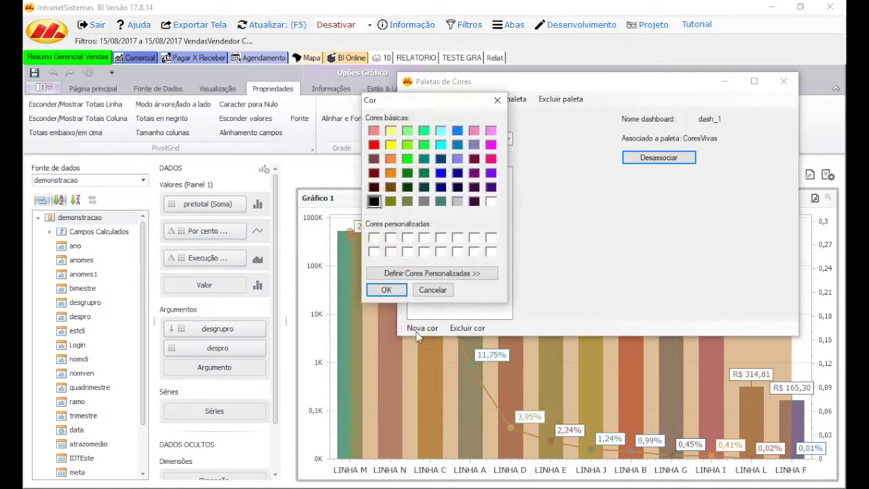
left_click(474, 131)
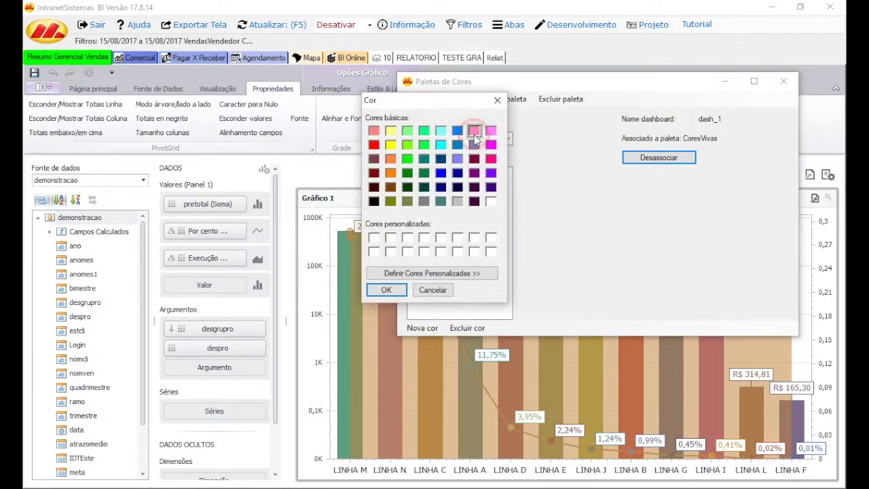
key("Return")
left_click(420, 327)
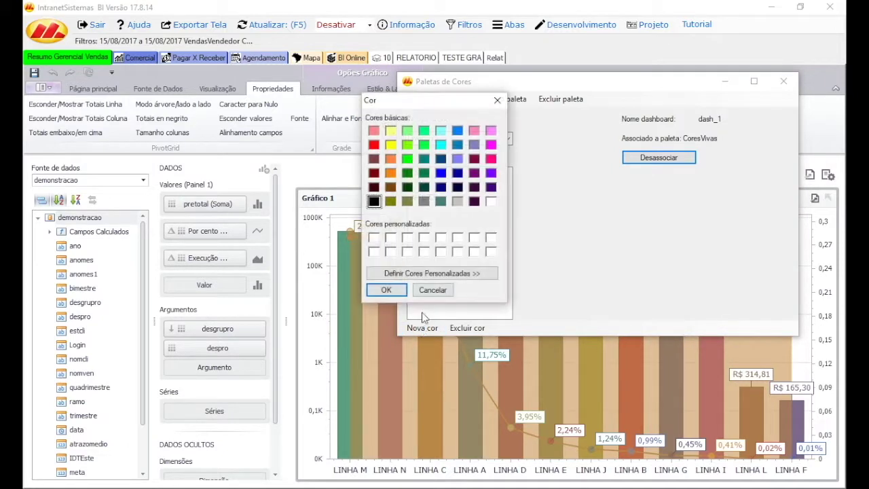
left_click(374, 146)
left_click(385, 290)
left_click(416, 328)
left_click(457, 144)
left_click(474, 145)
left_click(492, 174)
left_click(387, 290)
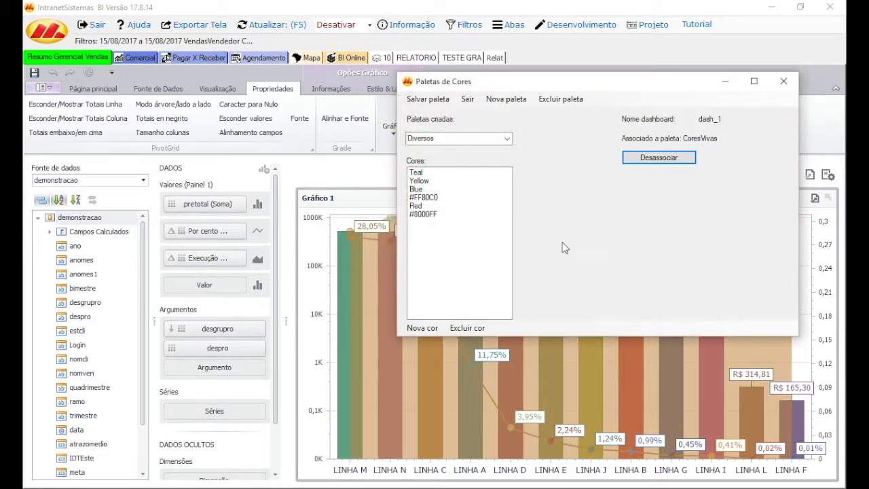
Save the Diversos palette, view the list of created palettes and leave the palette editor.
left_click(435, 98)
left_click(469, 290)
left_click(505, 139)
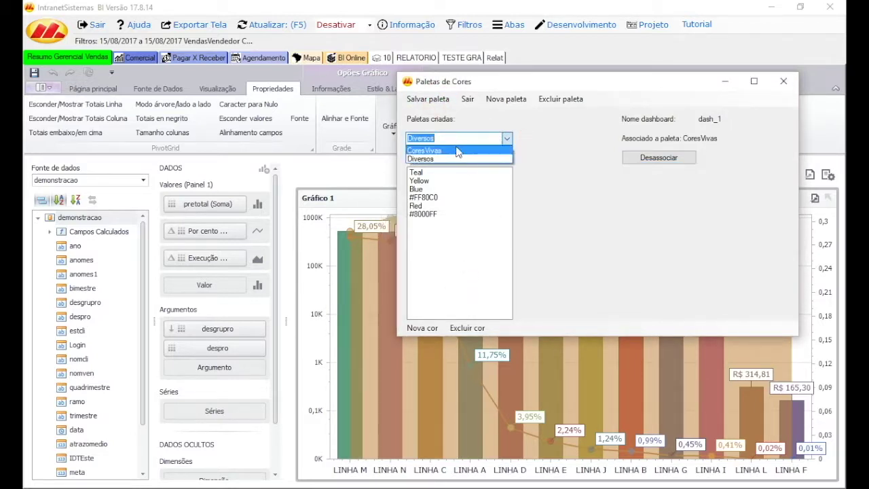
left_click(469, 99)
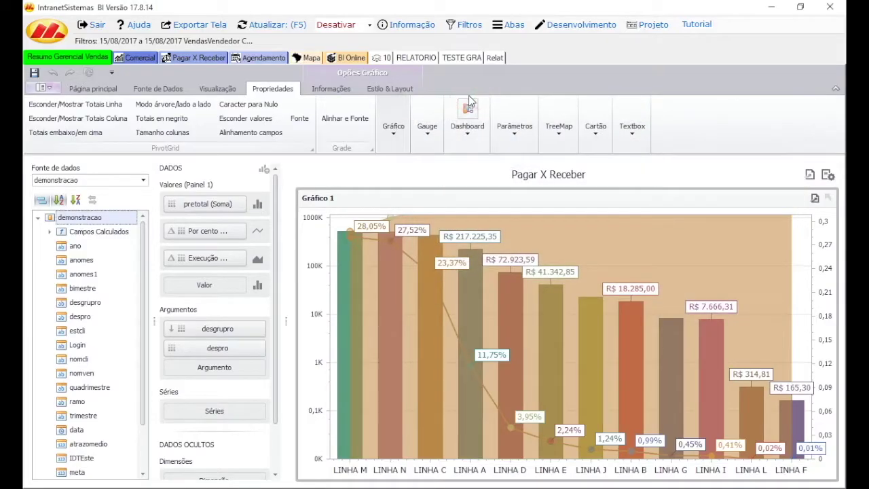
Reopen the color palettes, select CoresVivas and disassociate it from dashboard dash_1.
left_click(394, 128)
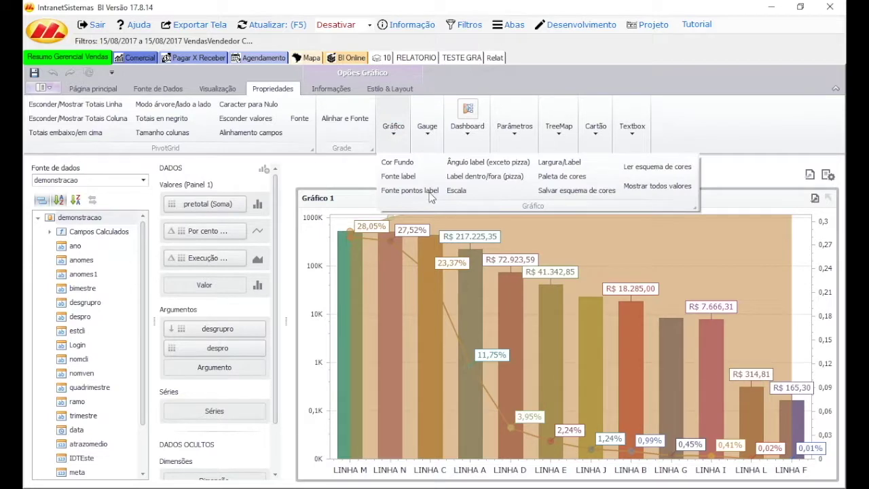
left_click(562, 176)
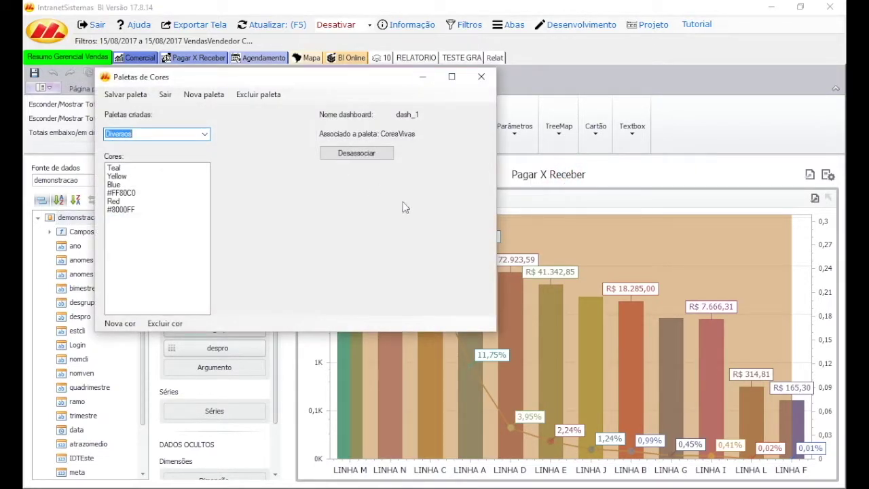
left_click(205, 135)
left_click(205, 135)
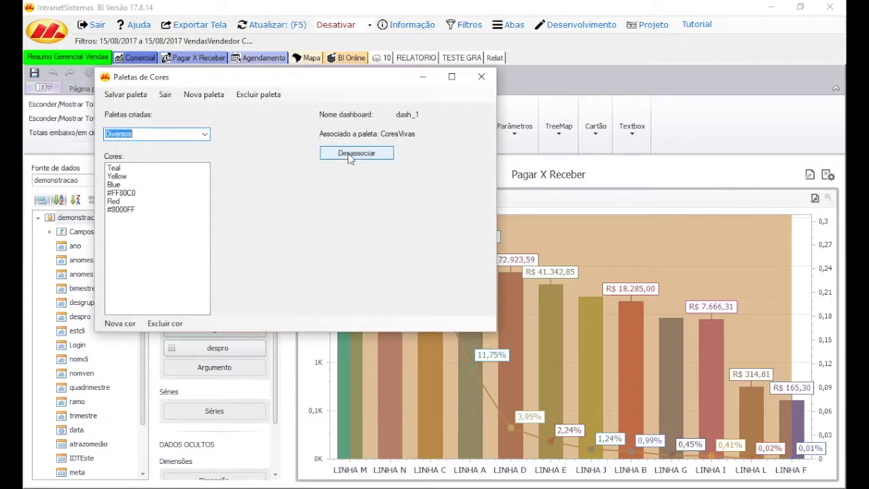
left_click(205, 134)
left_click(178, 143)
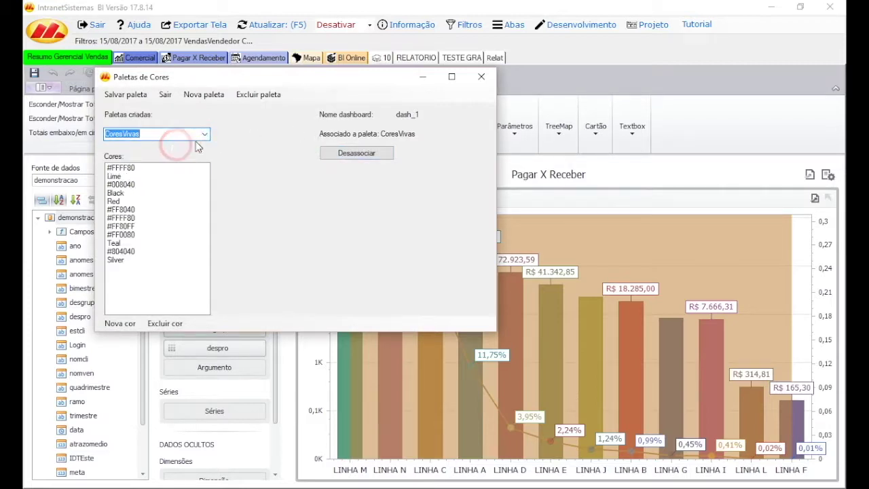
left_click(334, 154)
left_click(442, 286)
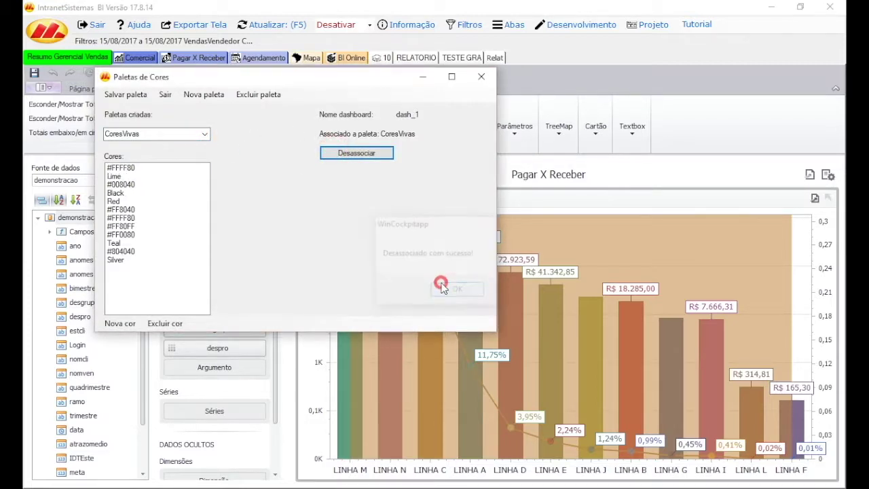
Associate the Diversos palette with dashboard dash_1, leave the palette editor and refresh the dashboard.
left_click(204, 134)
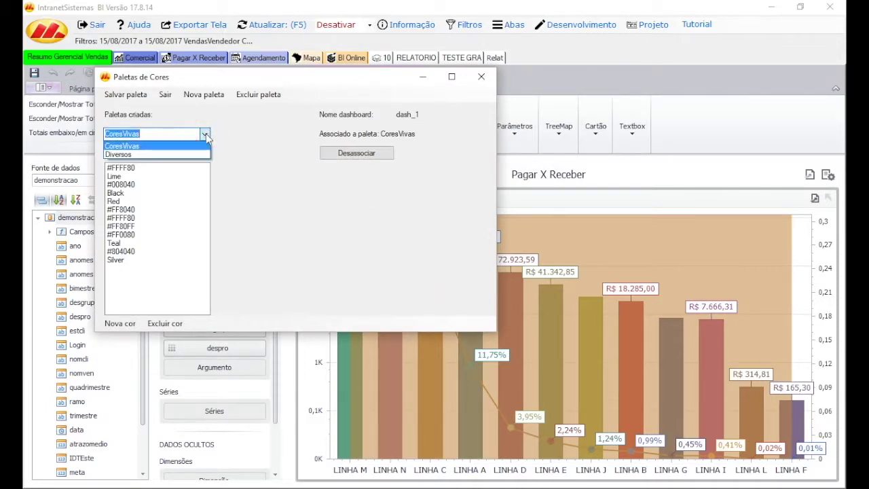
left_click(172, 154)
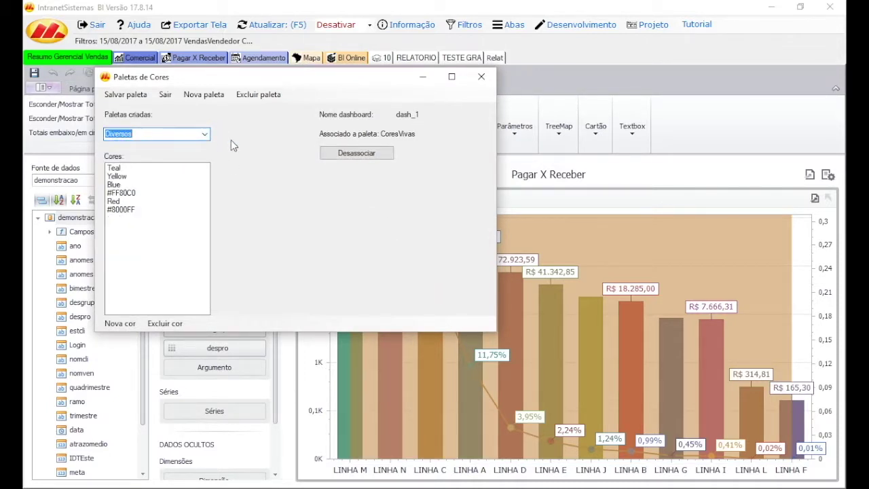
left_click(371, 172)
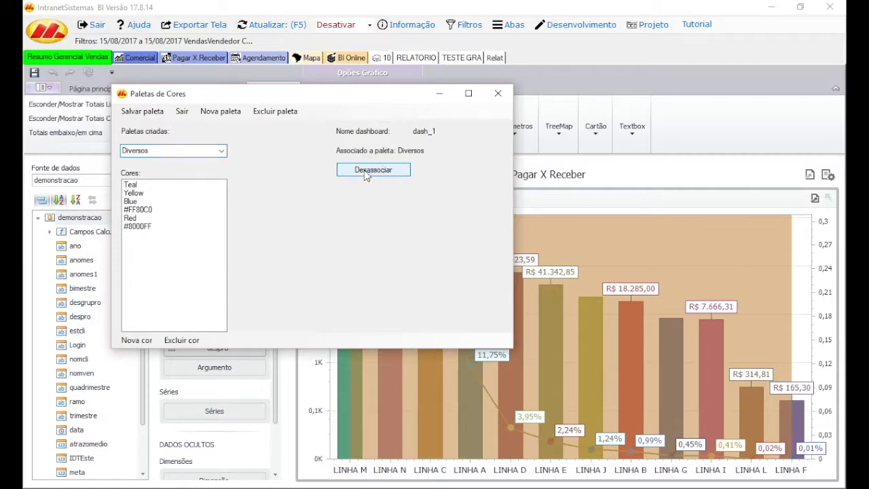
left_click(182, 113)
left_click(278, 25)
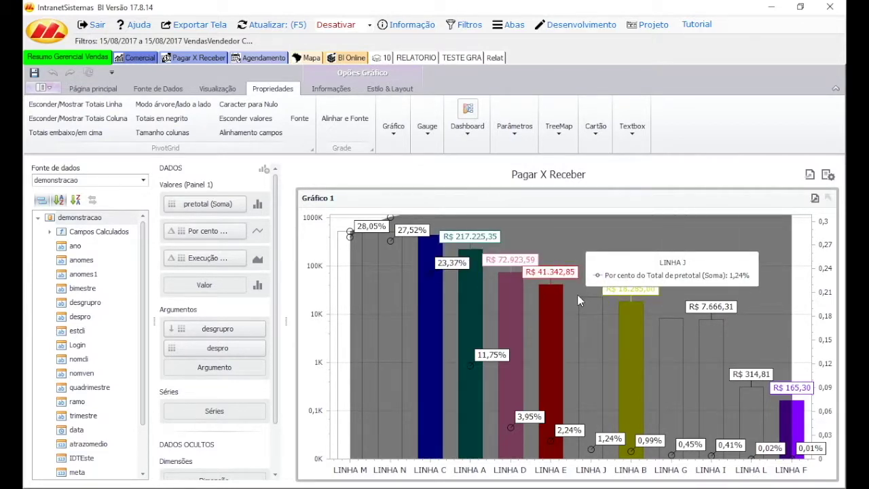
Set the chart's background color to light yellow and refresh the dashboard.
left_click(394, 128)
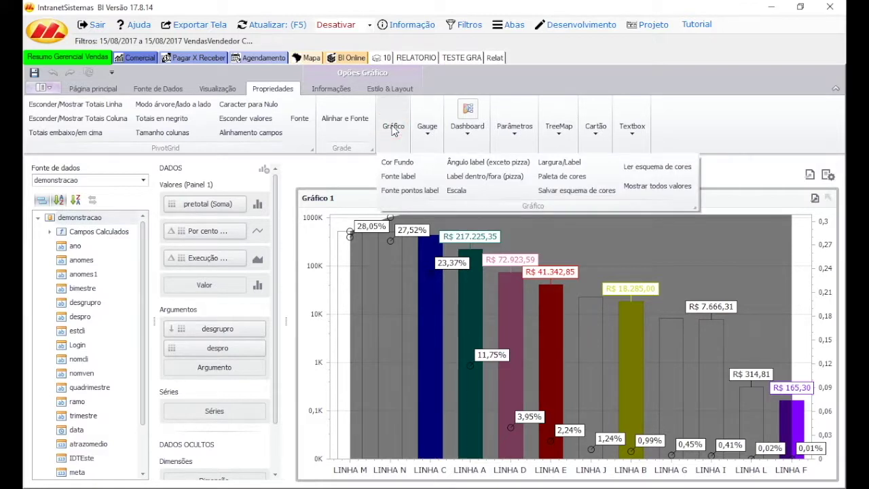
left_click(399, 164)
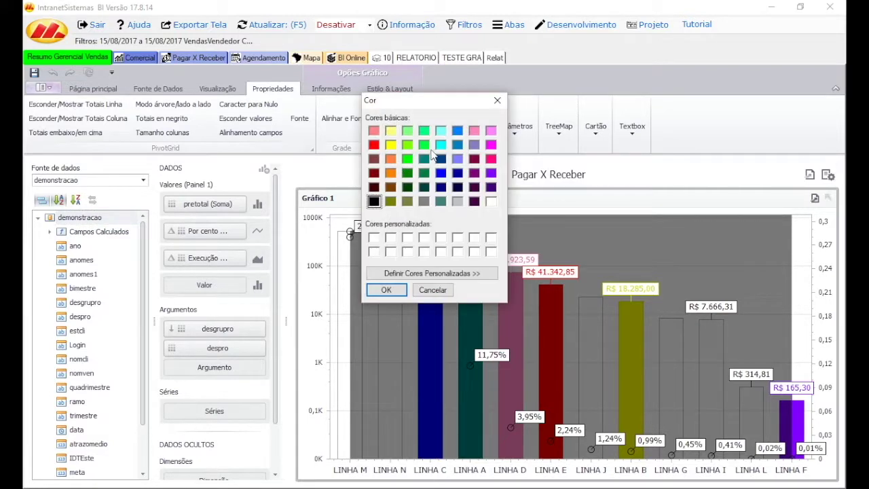
left_click(391, 132)
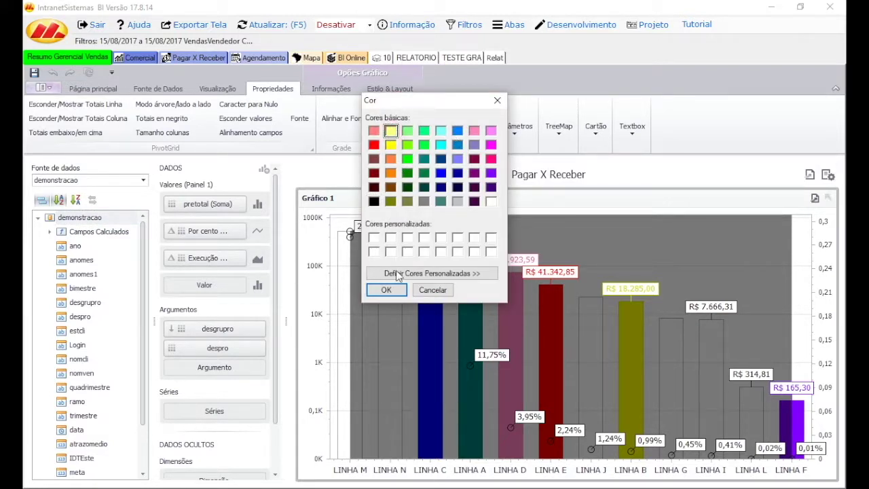
left_click(385, 290)
left_click(297, 27)
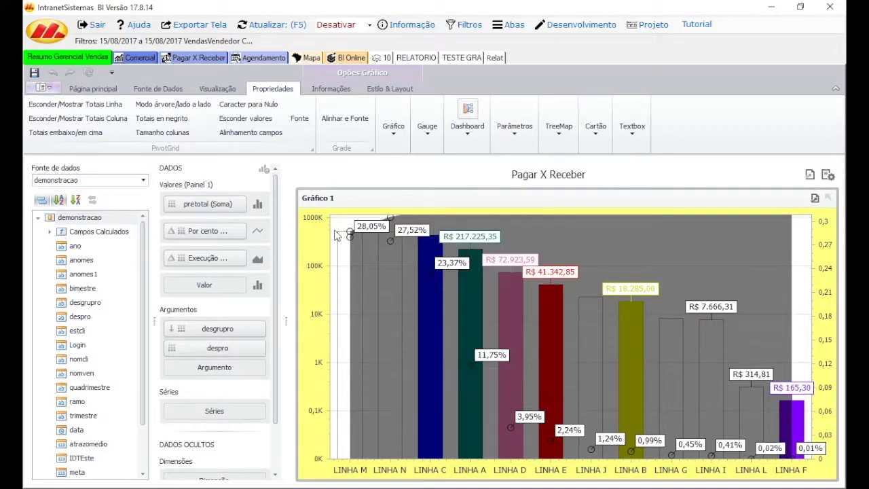
mouse_move(346, 223)
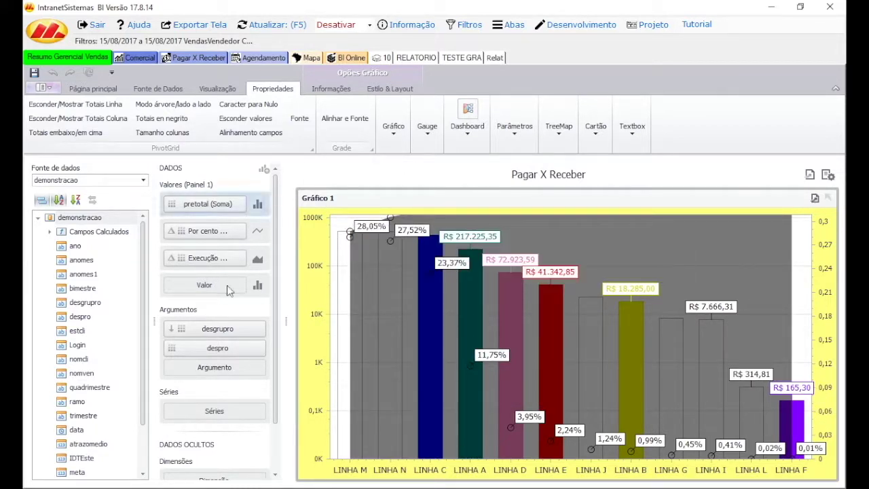